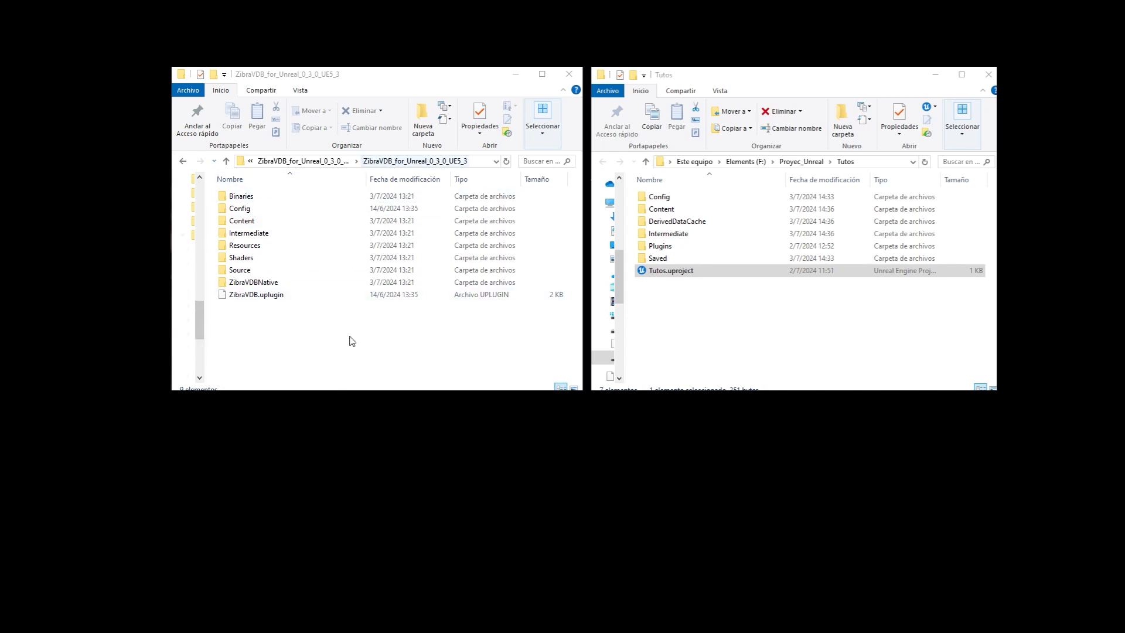
# - Open the Tutos project's Plugins folder, and check the ZibraVDB entry in the editor's plugin list
pyautogui.doubleClick(659, 246)
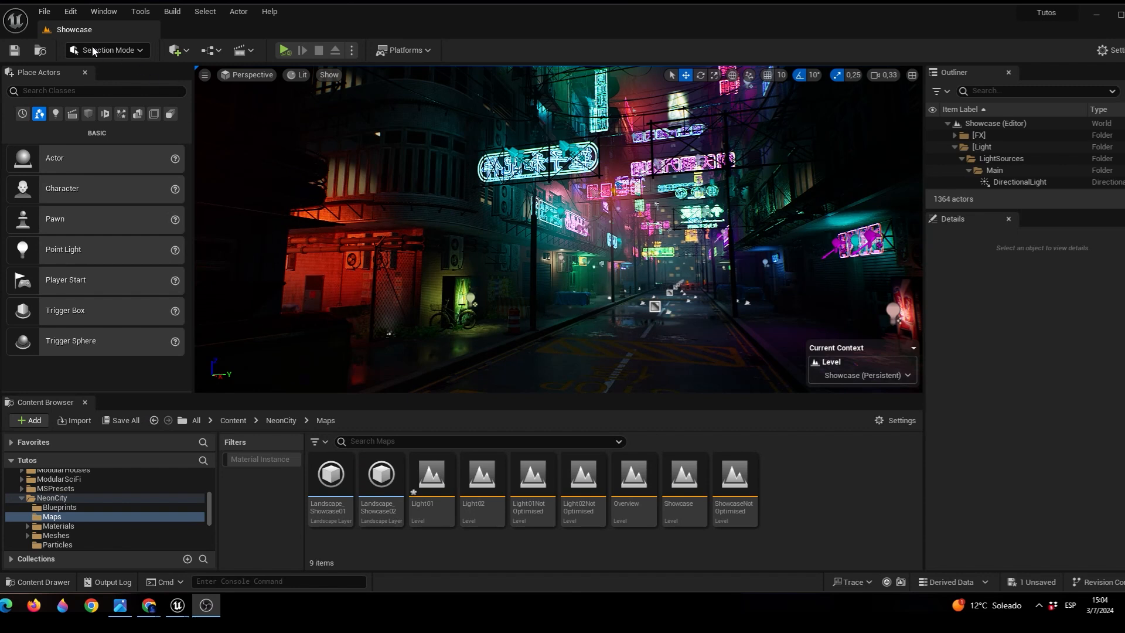
pyautogui.click(75, 12)
pyautogui.click(118, 198)
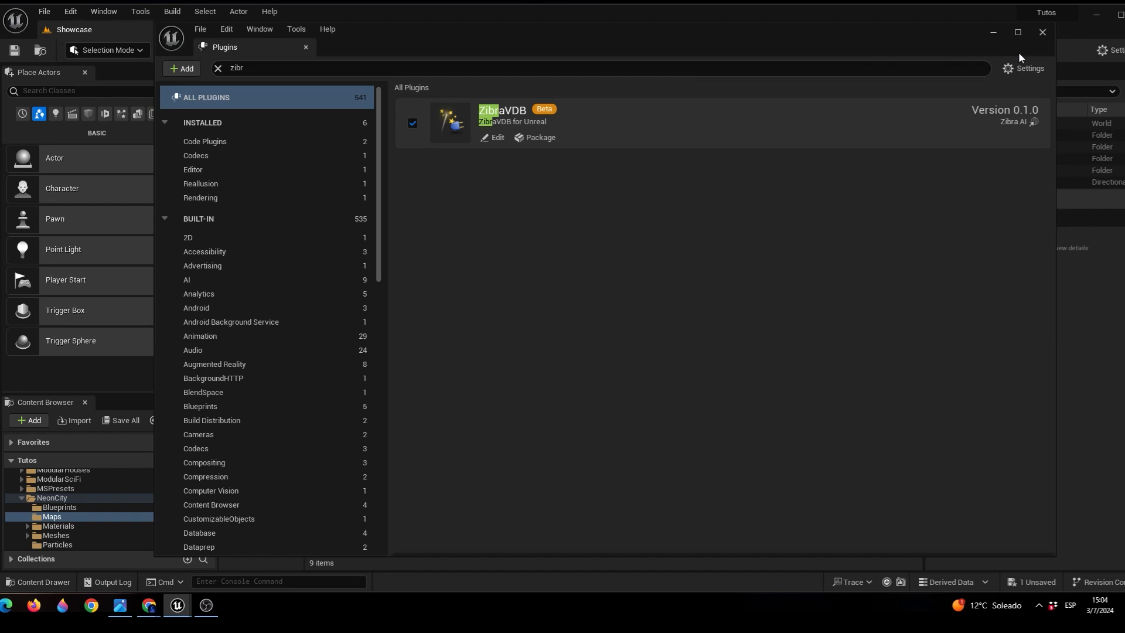
pyautogui.click(1042, 33)
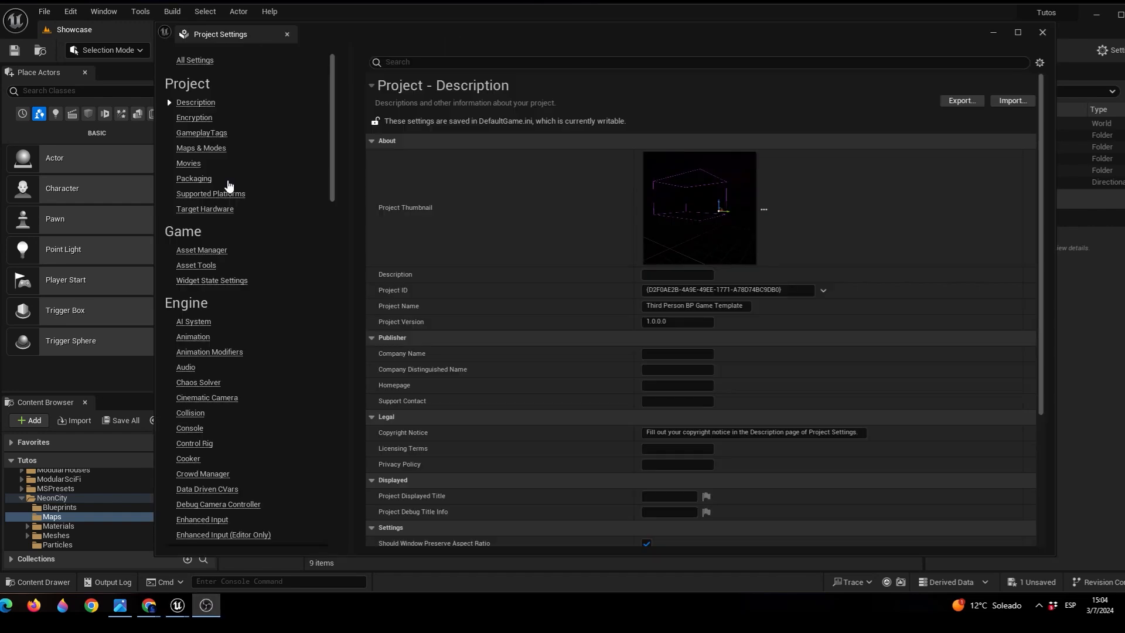
# - View the ZibraVDB License page in the project settings, and close the settings
pyautogui.moveTo(331, 162); pyautogui.dragTo(372, 530)
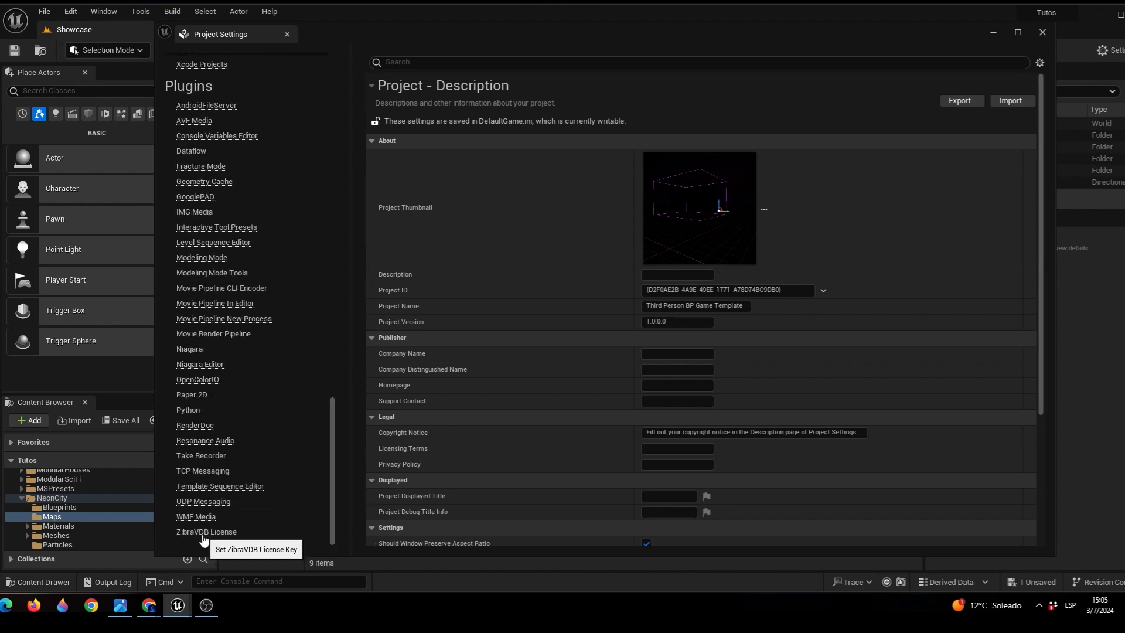
pyautogui.click(204, 532)
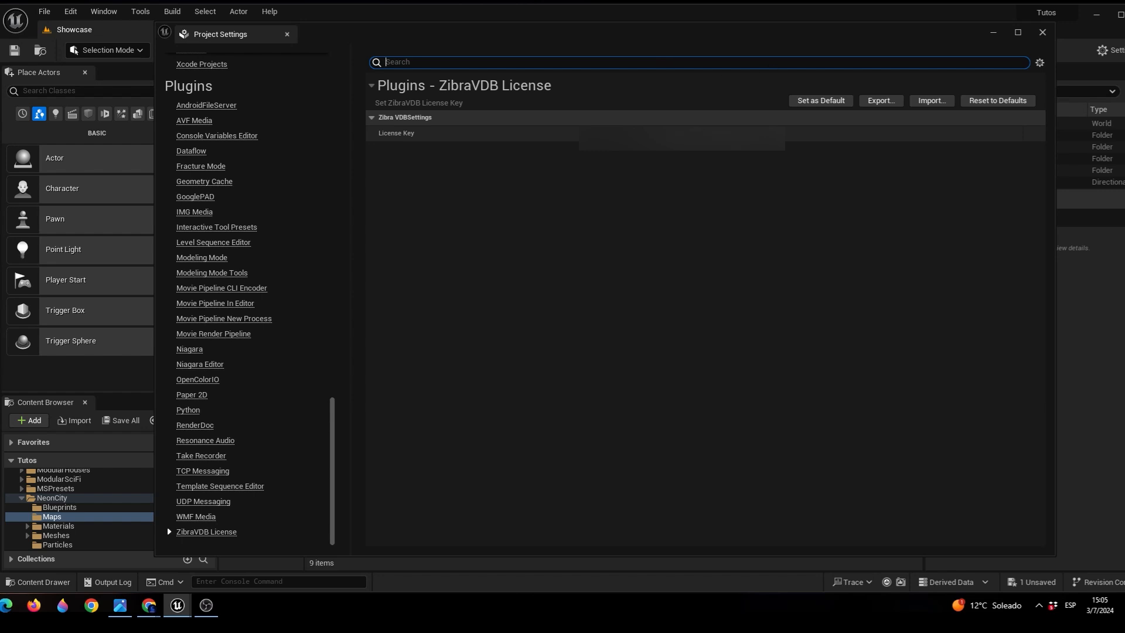
pyautogui.click(1042, 32)
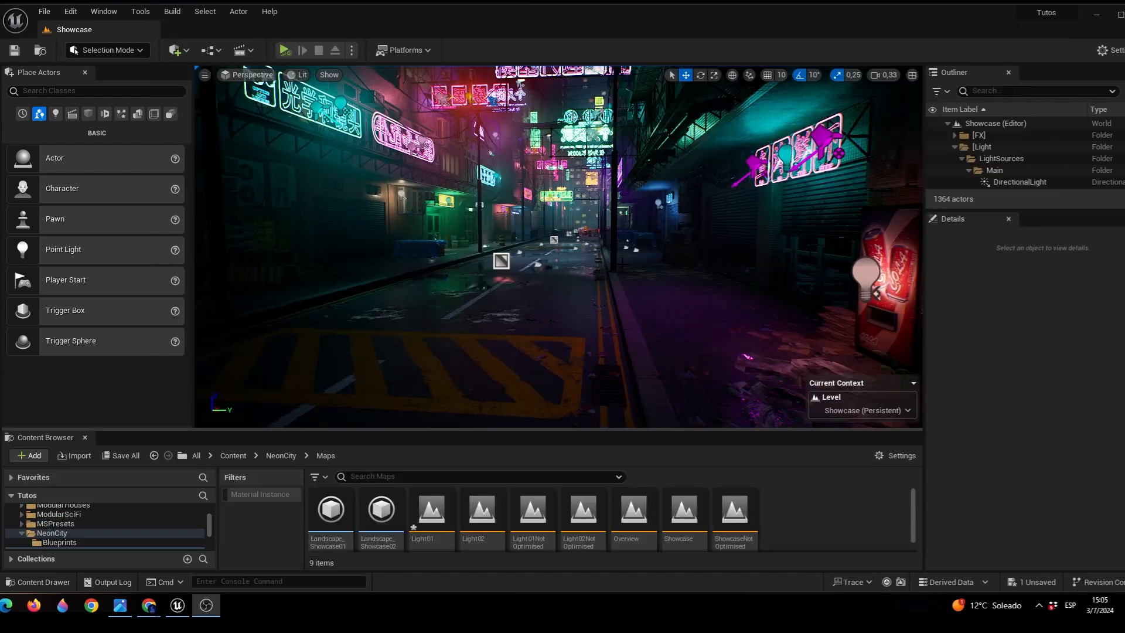
# - Switch to Chrome and look through JangaFX's free VDB animations, and return to Unreal Editor
pyautogui.moveTo(558, 246); pyautogui.dragTo(622, 206, button='right')
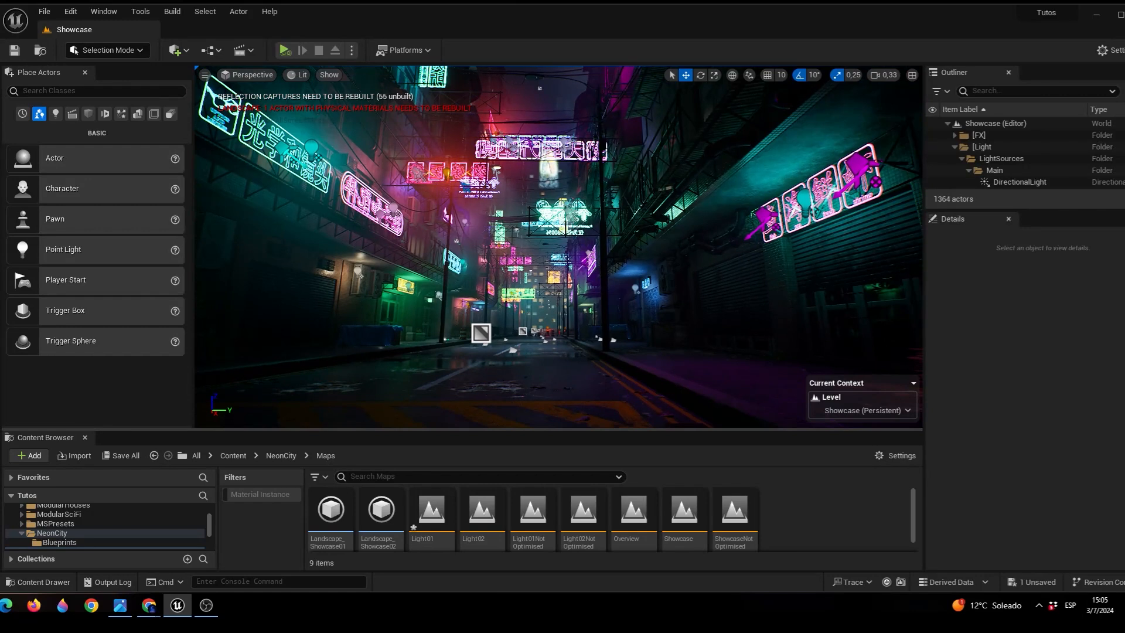
pyautogui.moveTo(520, 269); pyautogui.dragTo(520, 269, button='right')
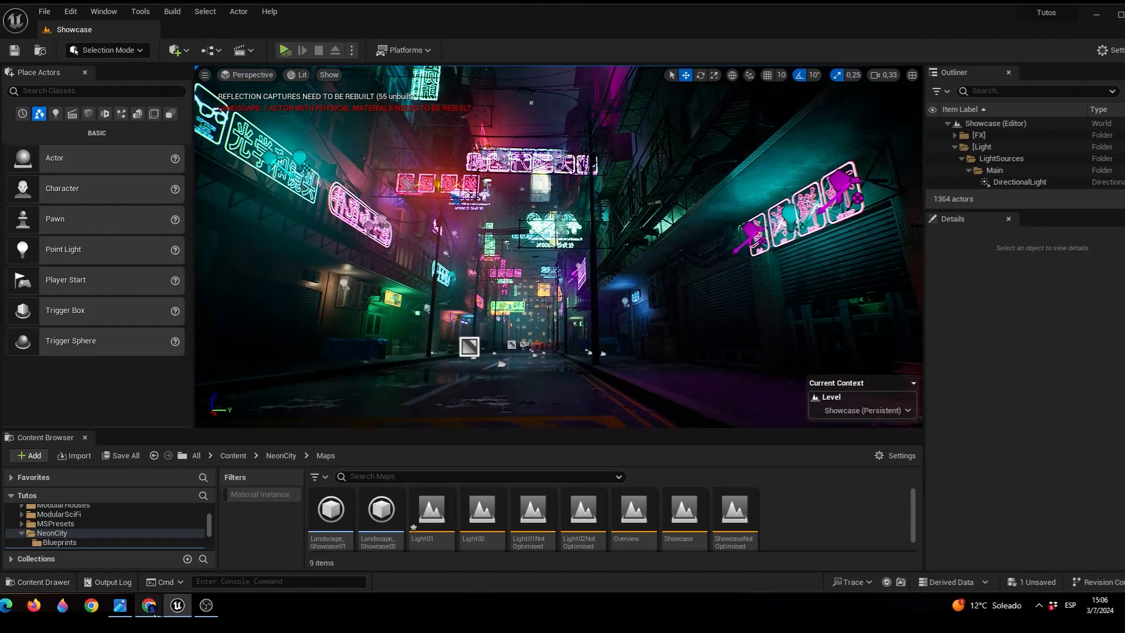
pyautogui.moveTo(154, 614)
pyautogui.click(188, 556)
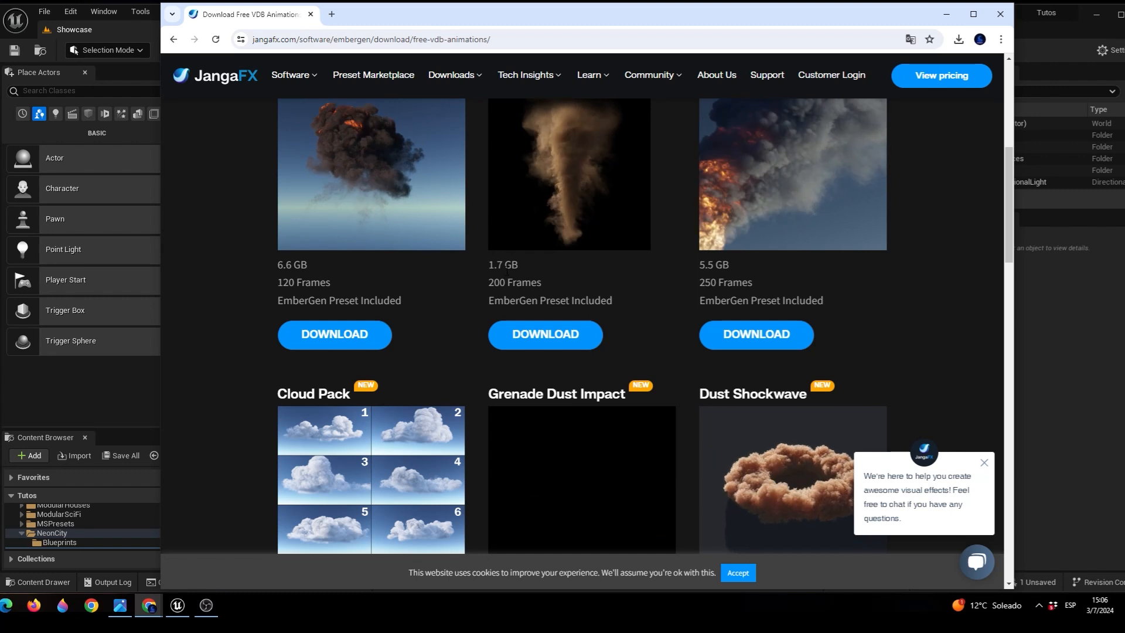
pyautogui.moveTo(1008, 199); pyautogui.dragTo(973, 283)
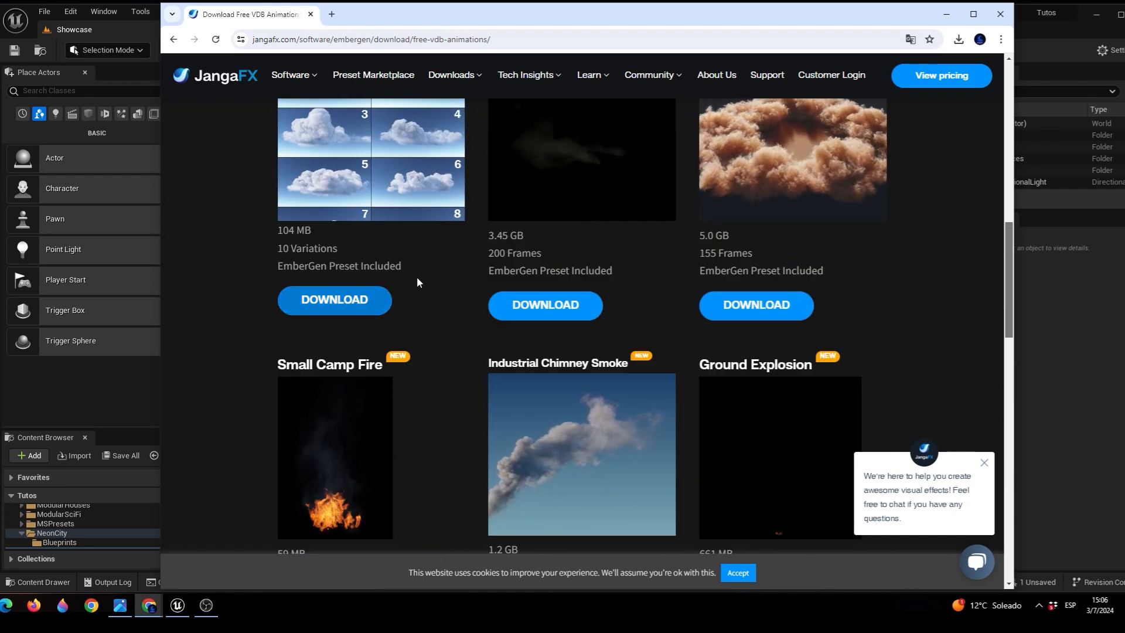
pyautogui.click(946, 14)
# - Open ZibraVDB's import dialog for a VDB sequence
pyautogui.moveTo(286, 429); pyautogui.dragTo(283, 417)
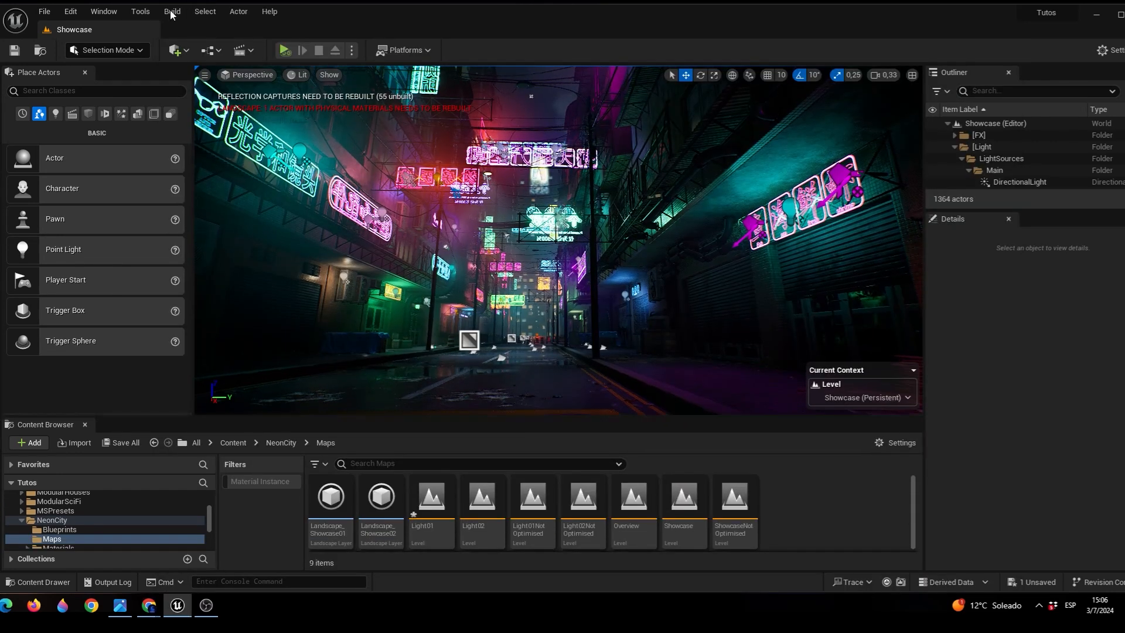
pyautogui.click(111, 15)
pyautogui.moveTo(170, 441)
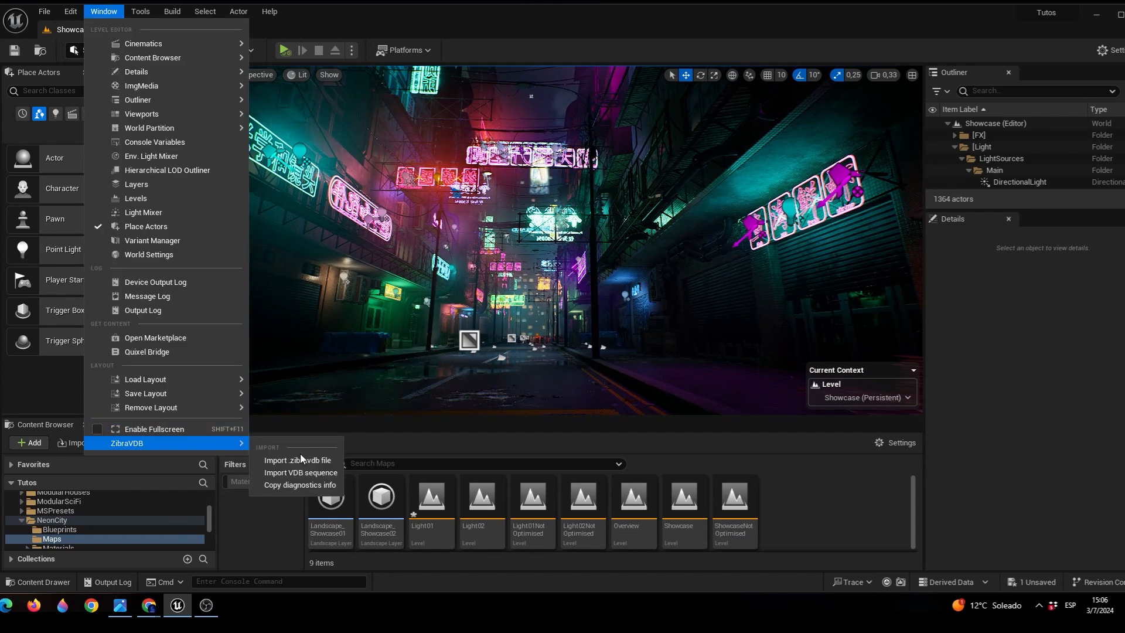
pyautogui.click(306, 474)
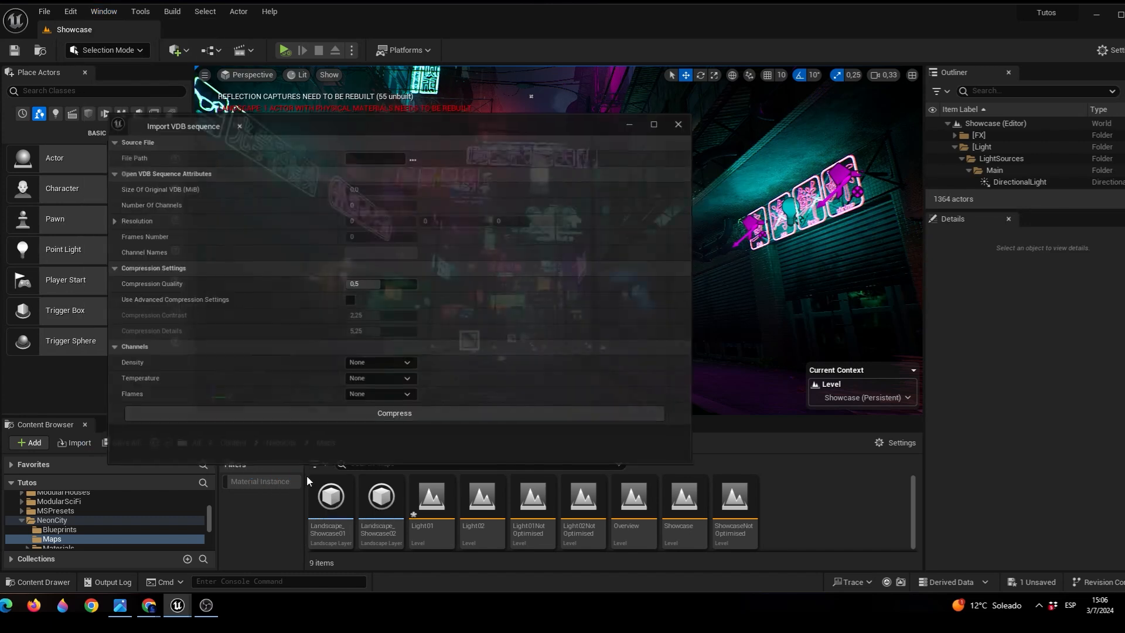
# - Choose smallCampfire_0000.vdb from D:/VDB/SmallCampfireVDB/smallCampfire/smallCampfireVDB as the source file of the sequence
pyautogui.click(413, 158)
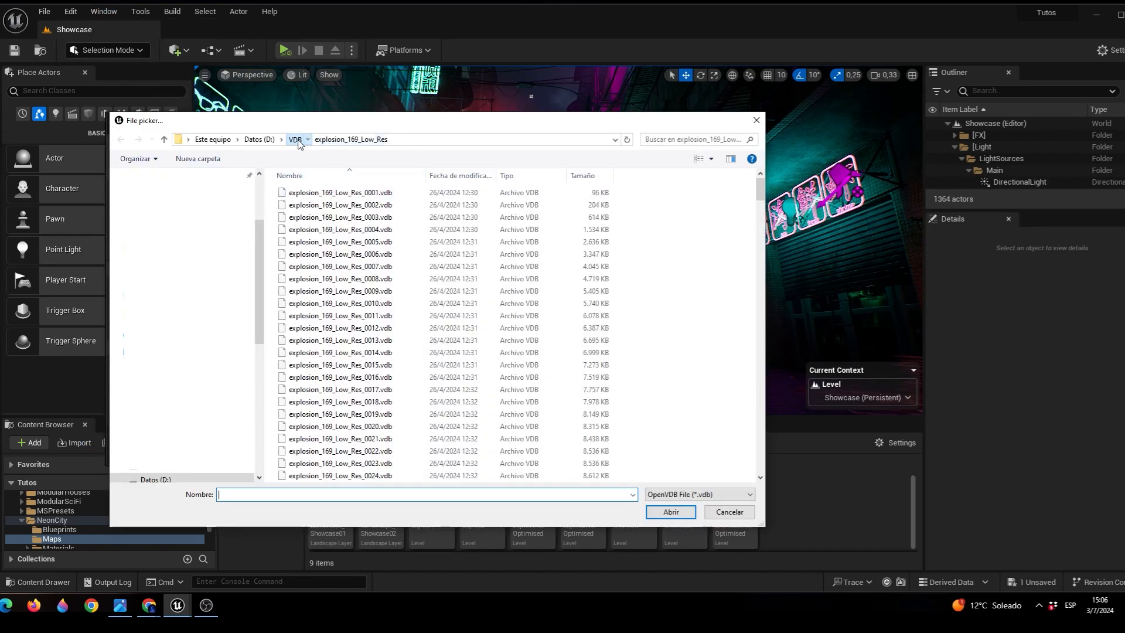
pyautogui.click(295, 139)
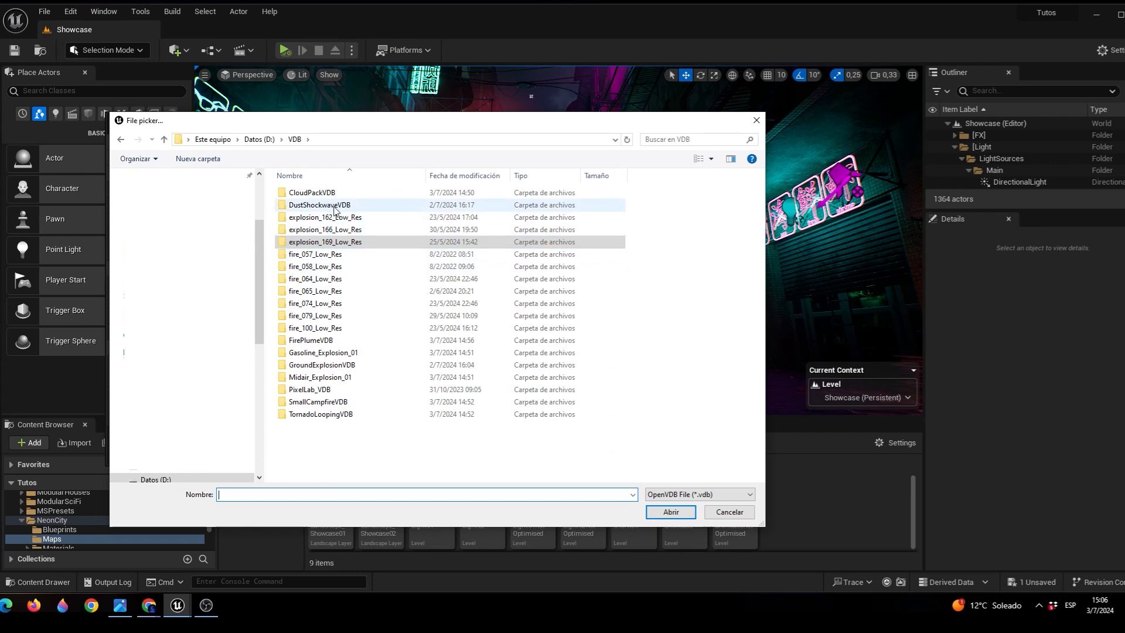
pyautogui.click(328, 402)
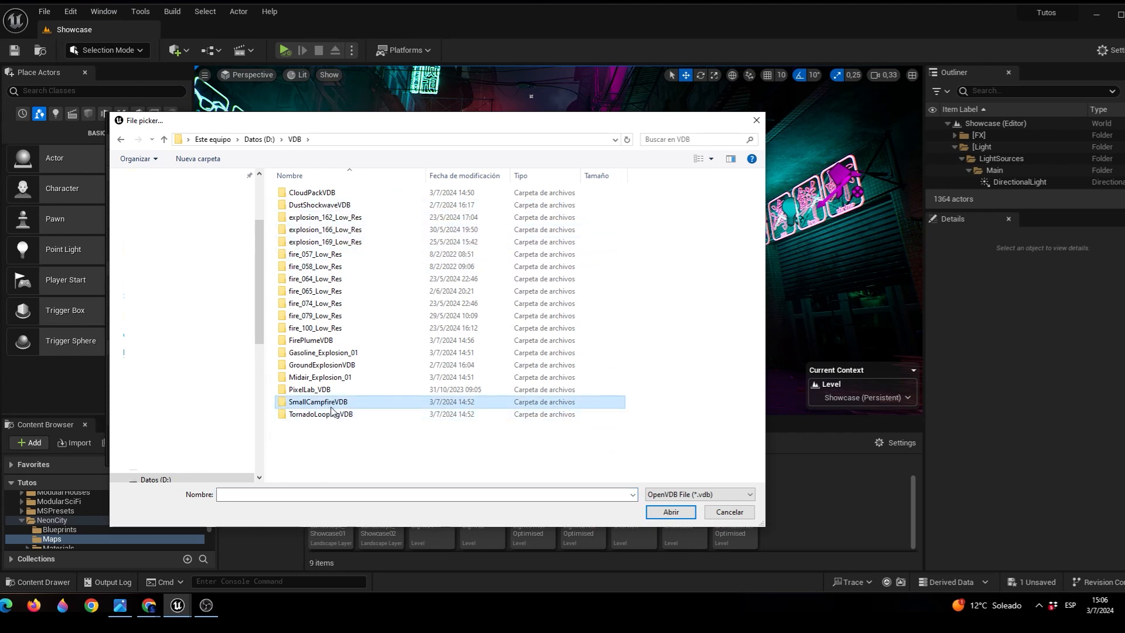
pyautogui.doubleClick(331, 404)
pyautogui.doubleClick(328, 196)
pyautogui.click(330, 197)
pyautogui.doubleClick(329, 198)
pyautogui.click(332, 194)
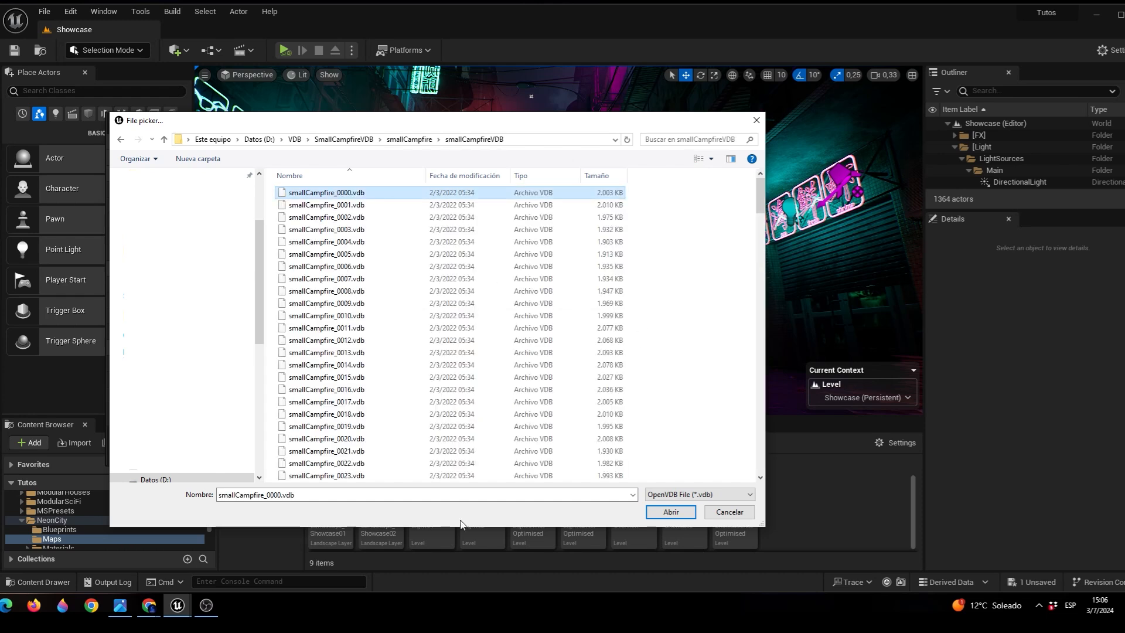
pyautogui.click(671, 512)
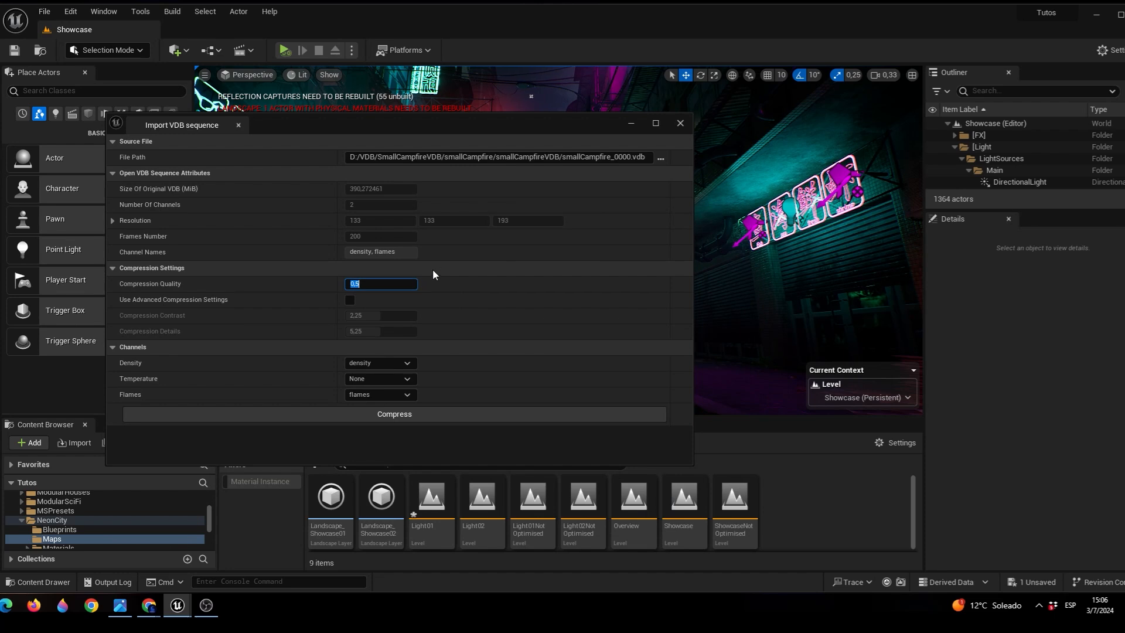
# - Compress the campfire sequence with quality 0.35, keeping the density and flames channels and Temperature at None, and close the import dialog
pyautogui.write('0.3')
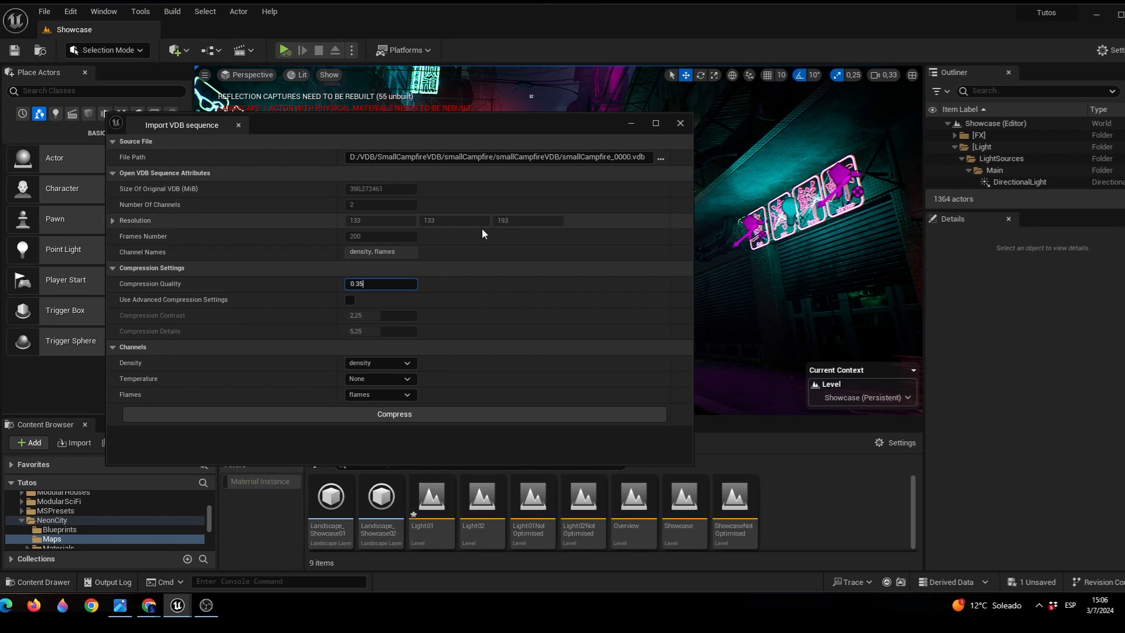
pyautogui.click(409, 363)
pyautogui.click(410, 363)
pyautogui.click(412, 362)
pyautogui.click(413, 362)
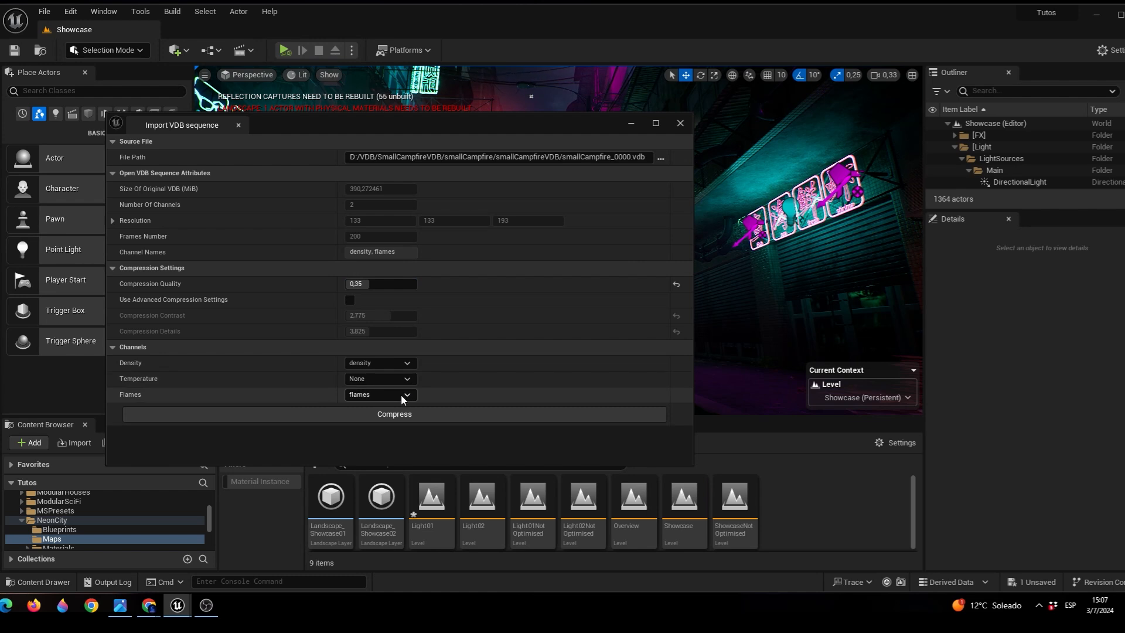
pyautogui.click(409, 378)
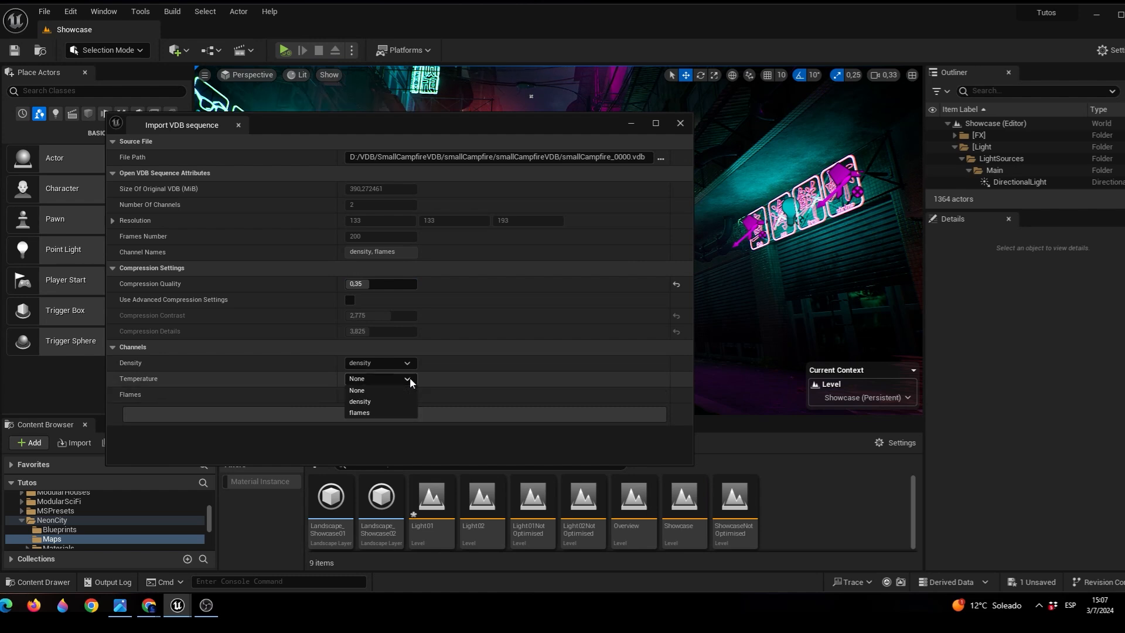
pyautogui.click(384, 380)
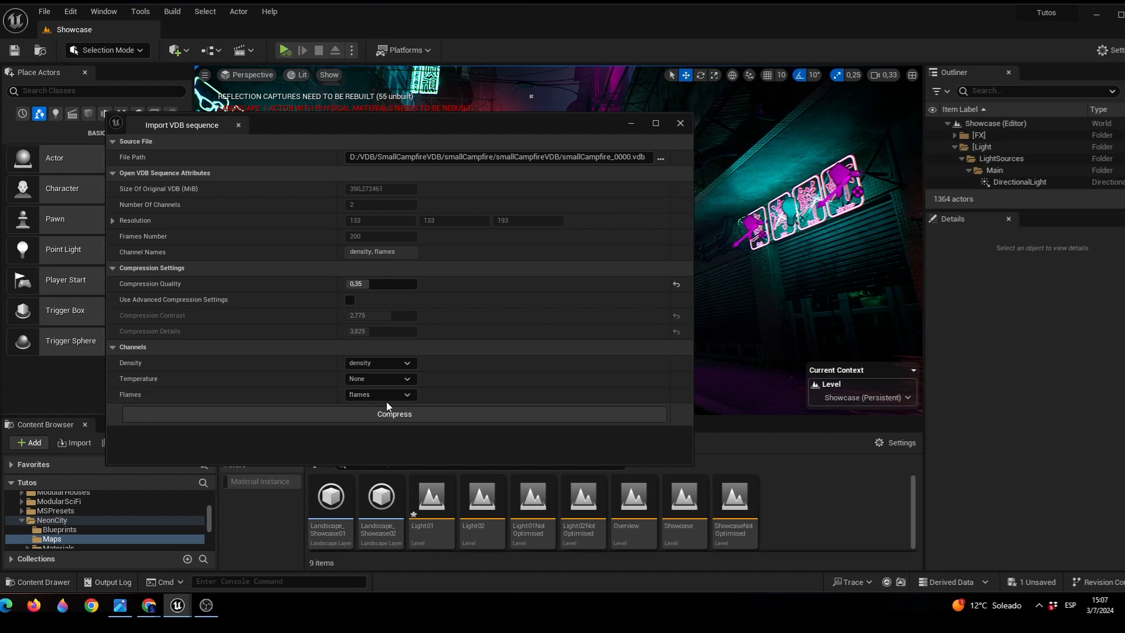
pyautogui.click(400, 395)
pyautogui.click(363, 428)
pyautogui.click(383, 414)
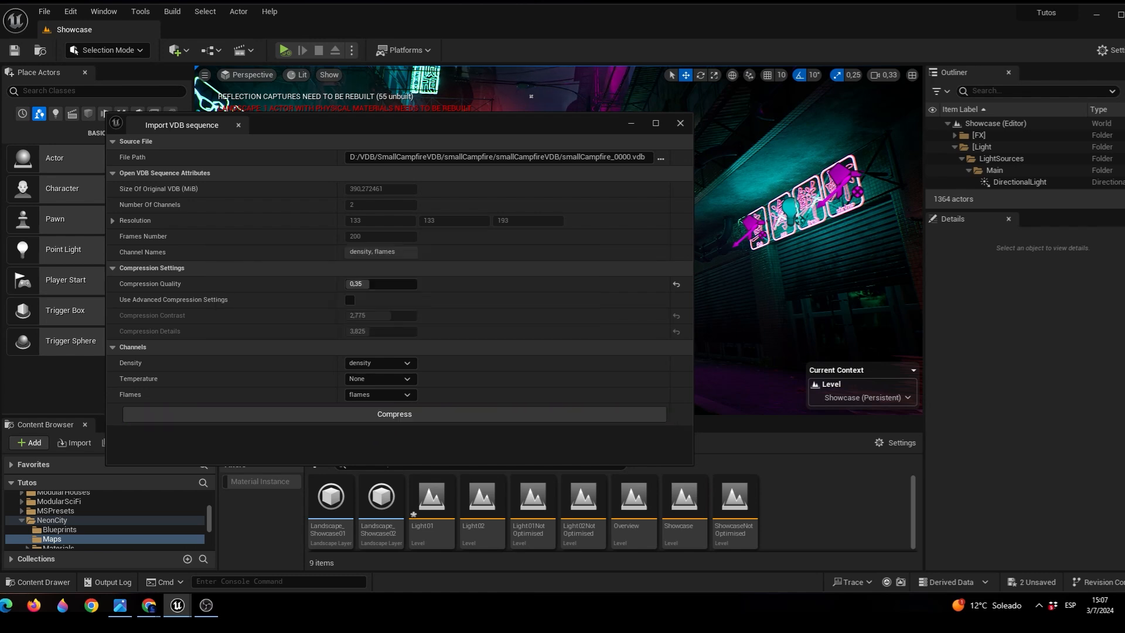
pyautogui.click(677, 125)
# - Create a folder named VDB in the project's Content folder
pyautogui.moveTo(210, 519); pyautogui.dragTo(188, 486)
pyautogui.click(44, 506)
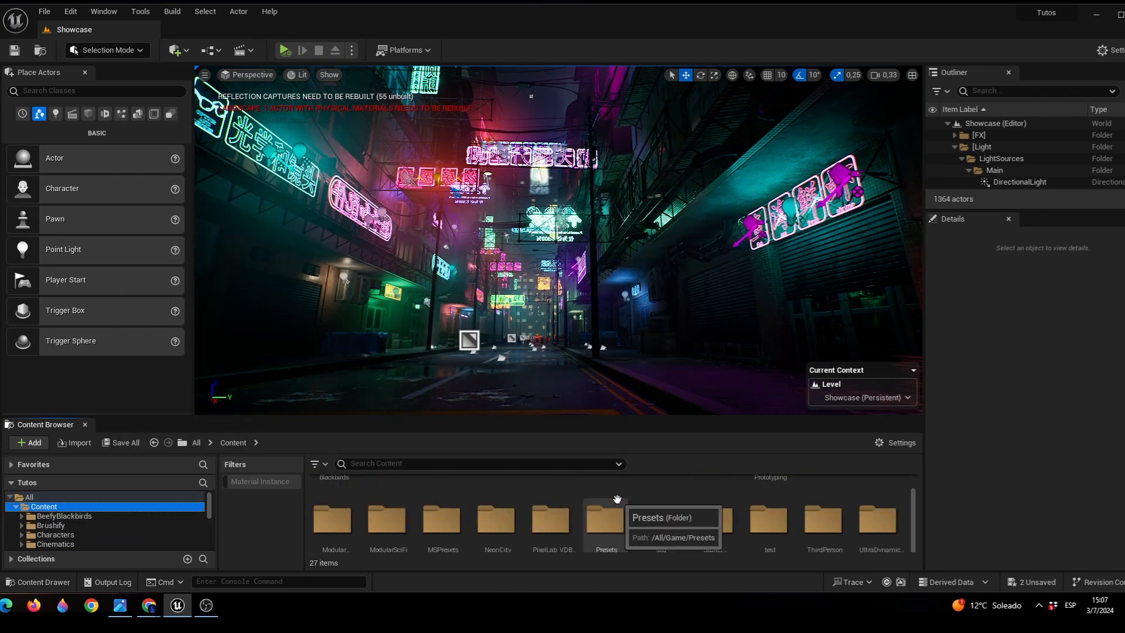
pyautogui.scroll(-5, 621, 507)
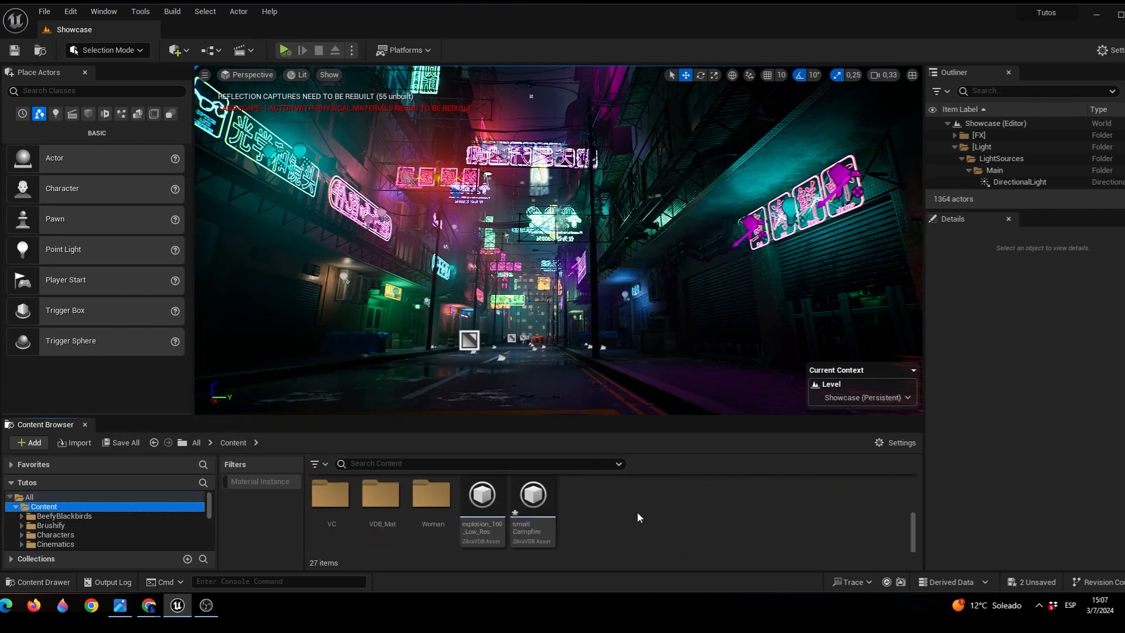
pyautogui.rightClick(51, 506)
pyautogui.click(101, 255)
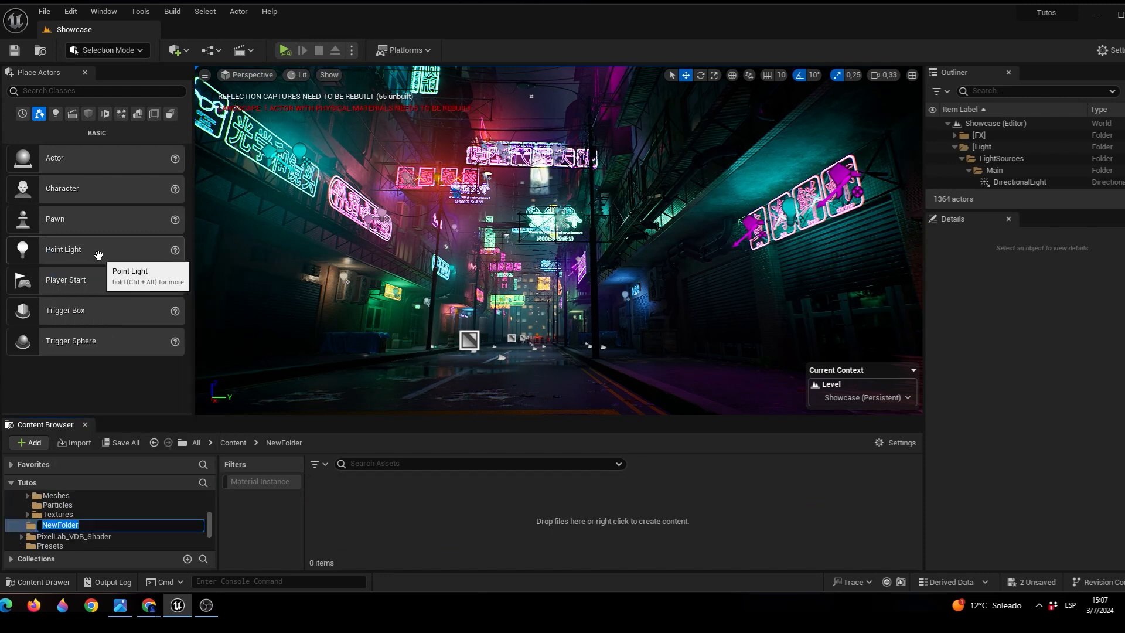
pyautogui.write('VDB')
pyautogui.press('Return')
# - Move the smallCampfire asset from Content into the VDB folder and open that folder
pyautogui.moveTo(309, 417); pyautogui.dragTo(308, 342)
pyautogui.moveTo(210, 514); pyautogui.dragTo(210, 445)
pyautogui.click(70, 432)
pyautogui.scroll(-4, 410, 486)
pyautogui.scroll(-6, 169, 503)
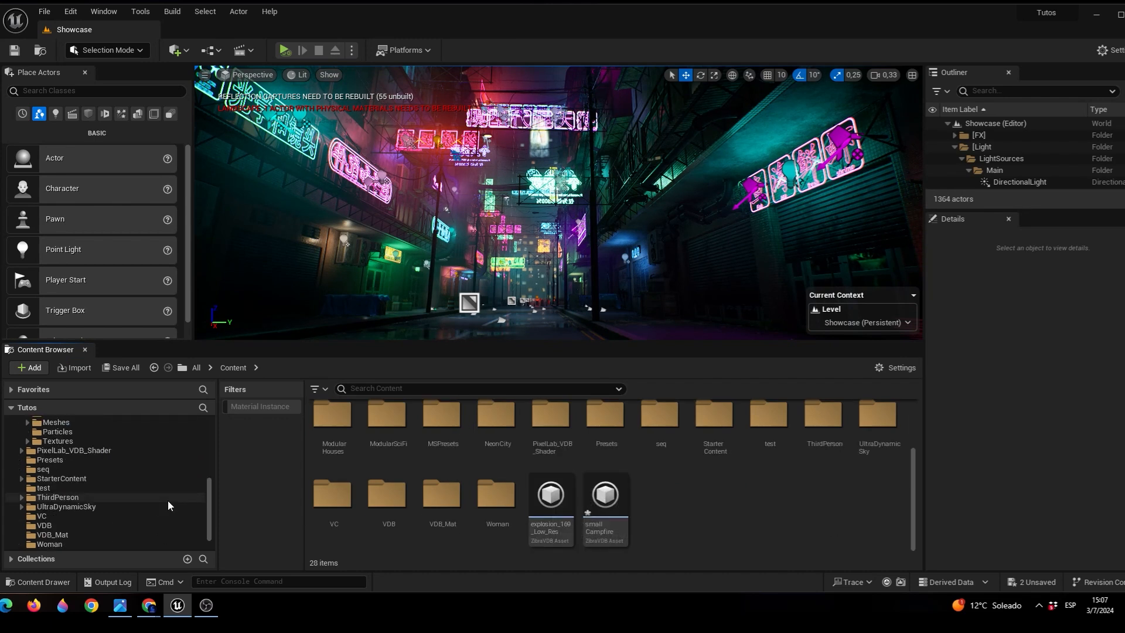
pyautogui.moveTo(606, 504); pyautogui.dragTo(47, 507)
pyautogui.click(88, 530)
pyautogui.click(44, 505)
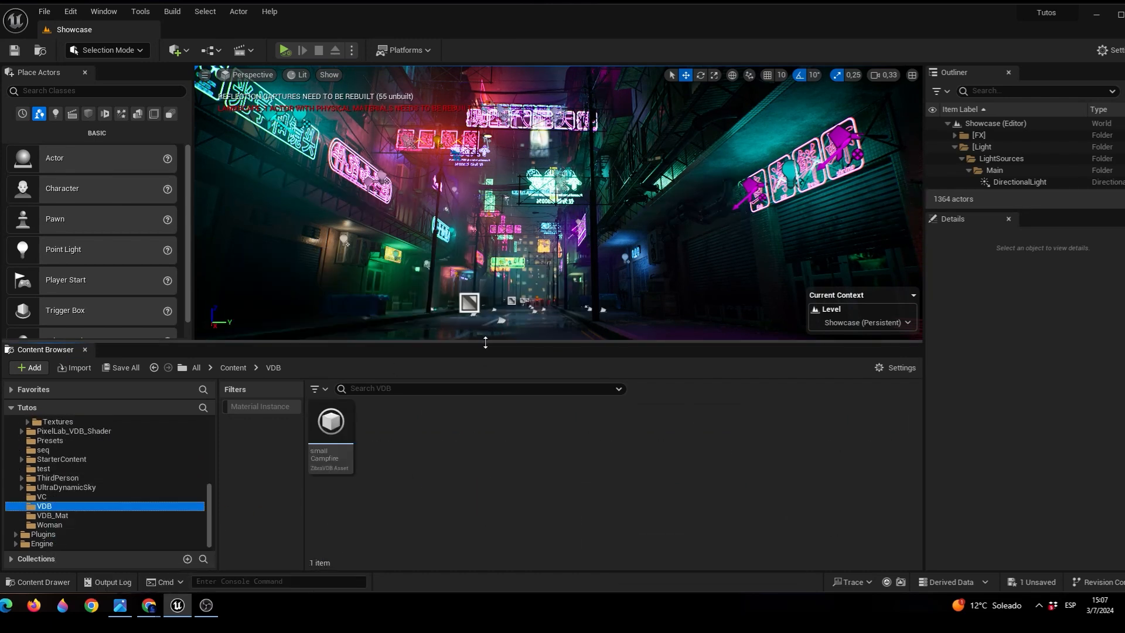
# - Place the smallCampfire asset in the level on the pavement beside the chain-link fence, and focus the view on it
pyautogui.moveTo(485, 342); pyautogui.dragTo(485, 429)
pyautogui.moveTo(331, 510); pyautogui.dragTo(642, 274)
pyautogui.moveTo(642, 275); pyautogui.dragTo(618, 263, button='right')
pyautogui.moveTo(761, 329); pyautogui.dragTo(240, 340)
pyautogui.moveTo(293, 330); pyautogui.dragTo(410, 389, button='right')
pyautogui.moveTo(330, 120); pyautogui.dragTo(425, 178)
pyautogui.press('f')
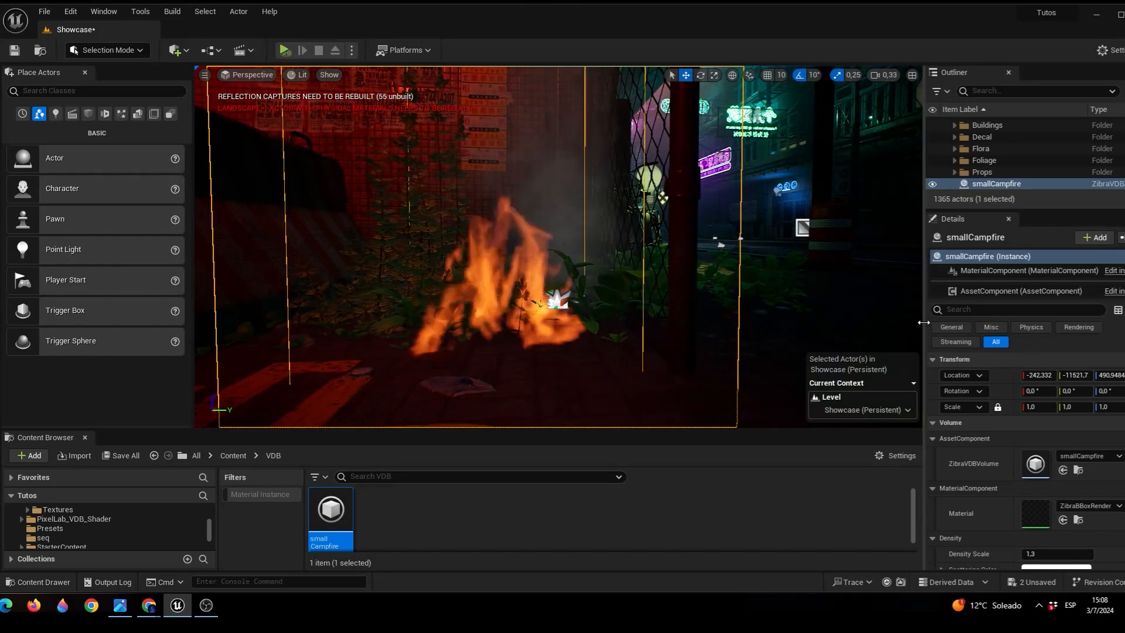
# - Enlarge the campfire's details area and set its Density Scale to 40
pyautogui.moveTo(926, 321); pyautogui.dragTo(874, 321)
pyautogui.moveTo(1024, 212); pyautogui.dragTo(1024, 105)
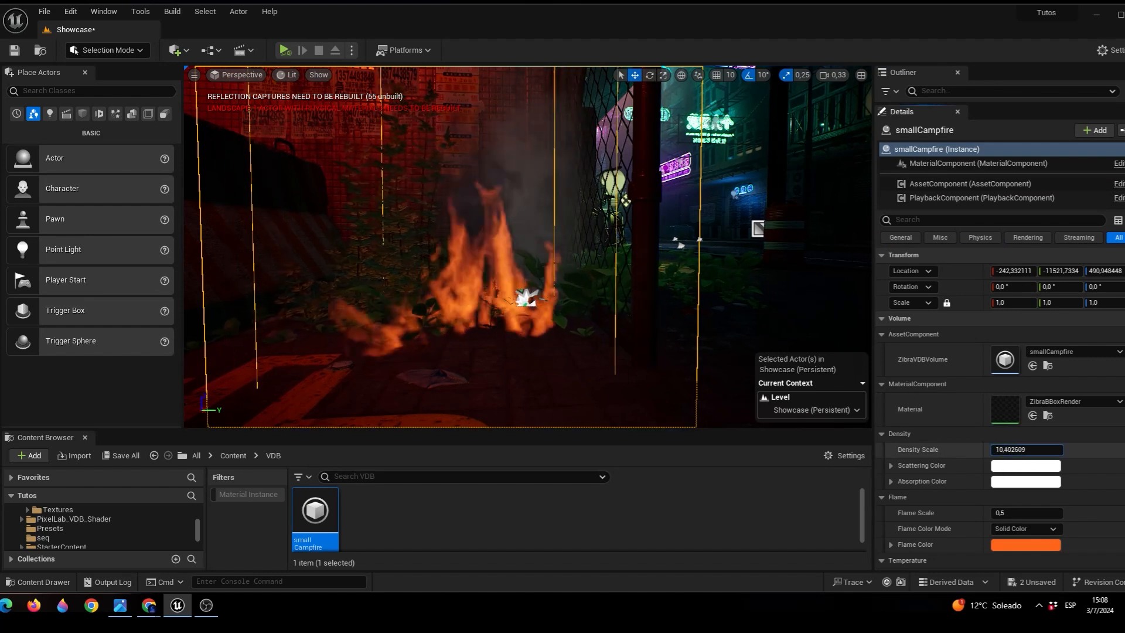
pyautogui.moveTo(1026, 449); pyautogui.dragTo(1035, 449)
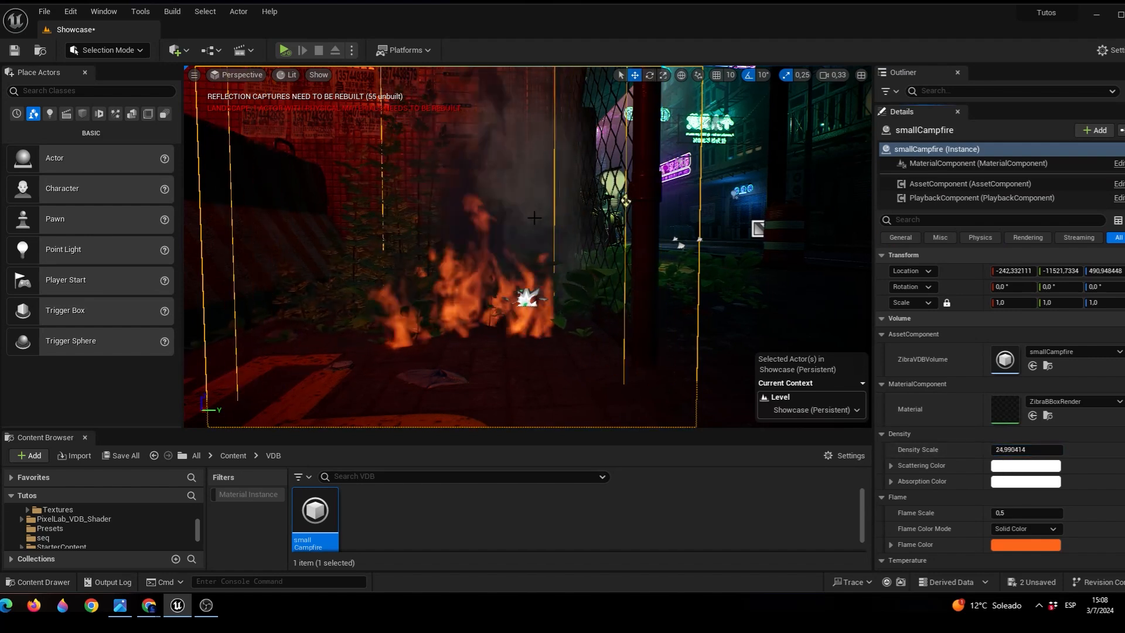
pyautogui.click(1035, 450)
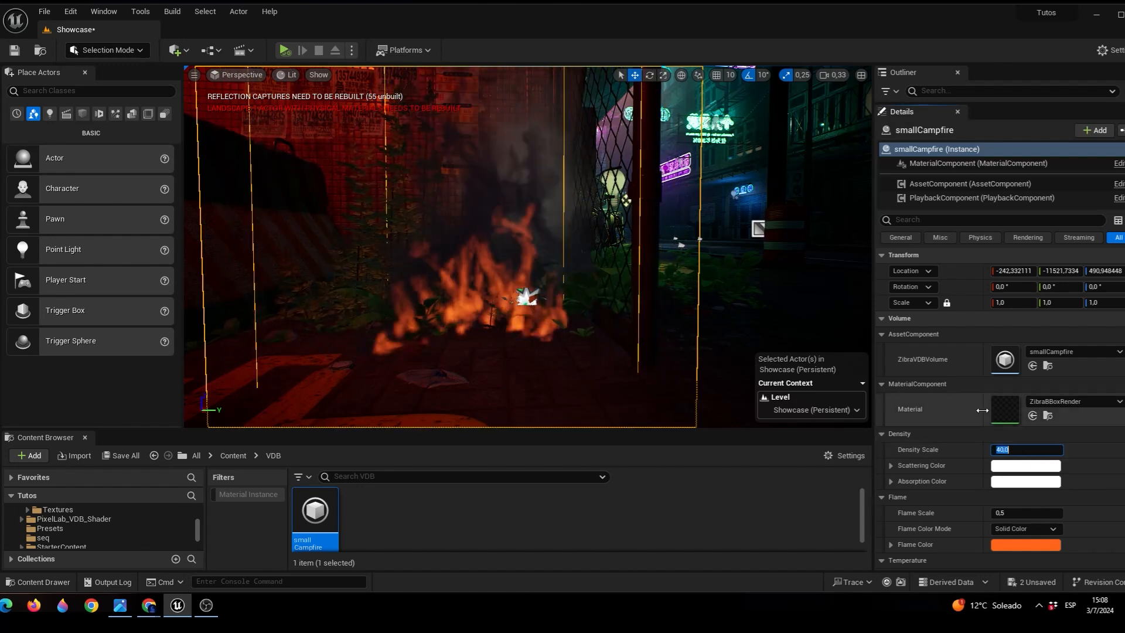
# - Set the campfire's Flame Scale to about 1.36 and its Temperature Scale to about 3.9
pyautogui.moveTo(991, 515); pyautogui.dragTo(1039, 513)
pyautogui.scroll(-3, 1066, 490)
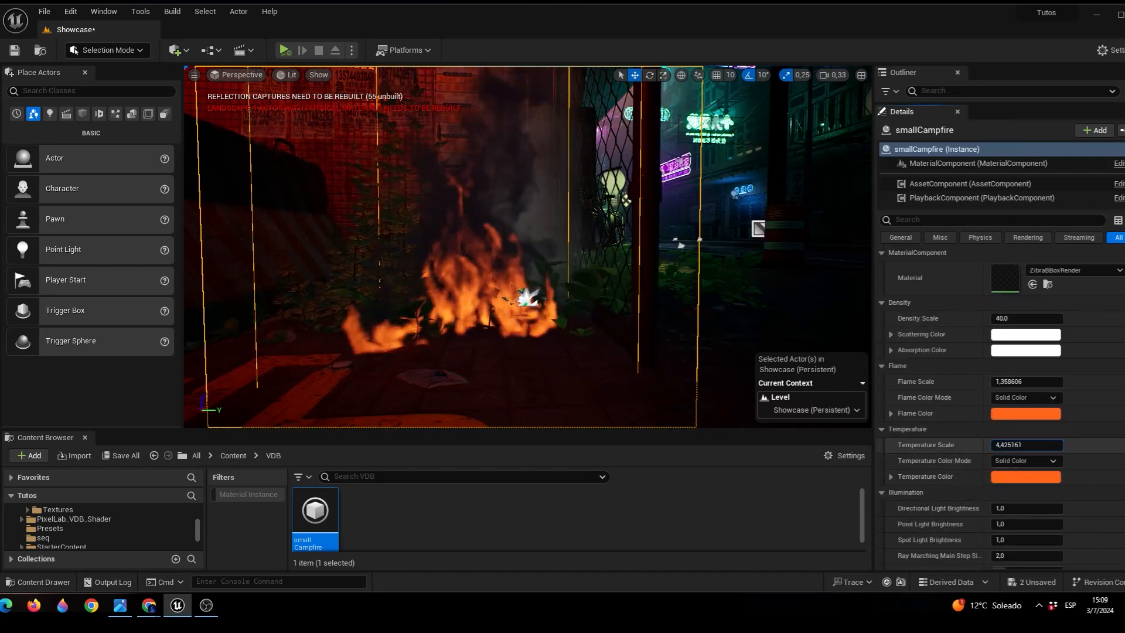
# - Set the campfire's illumination brightness to about 2.88 for directional light, 3.41 for point light and 2.3 for spot light
pyautogui.scroll(-3, 1026, 450)
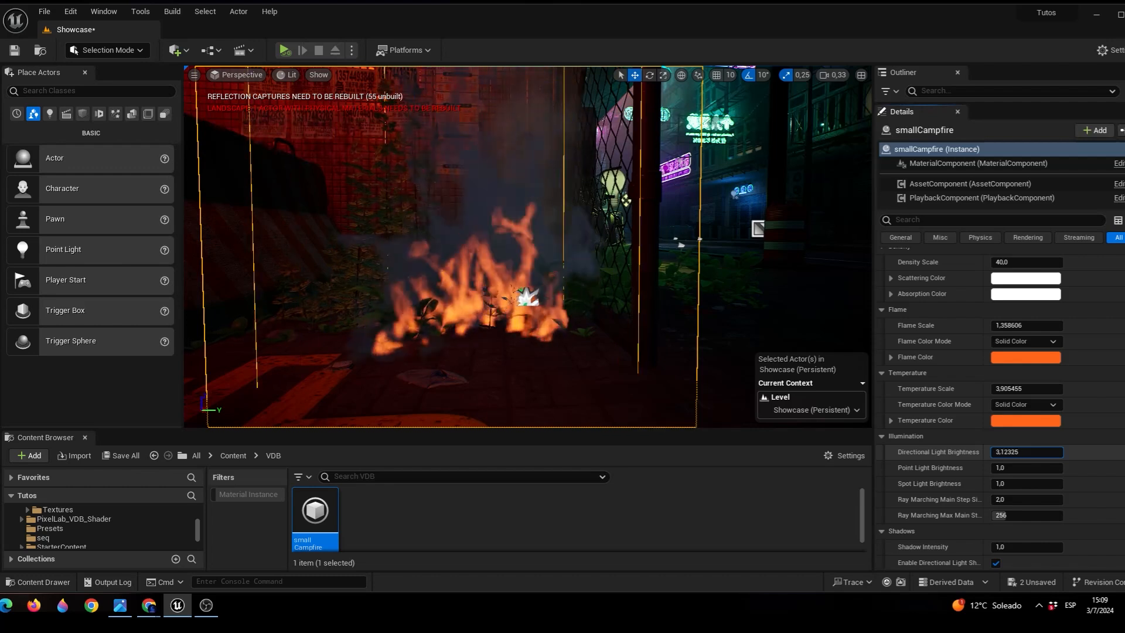
pyautogui.moveTo(1011, 452); pyautogui.dragTo(1024, 484)
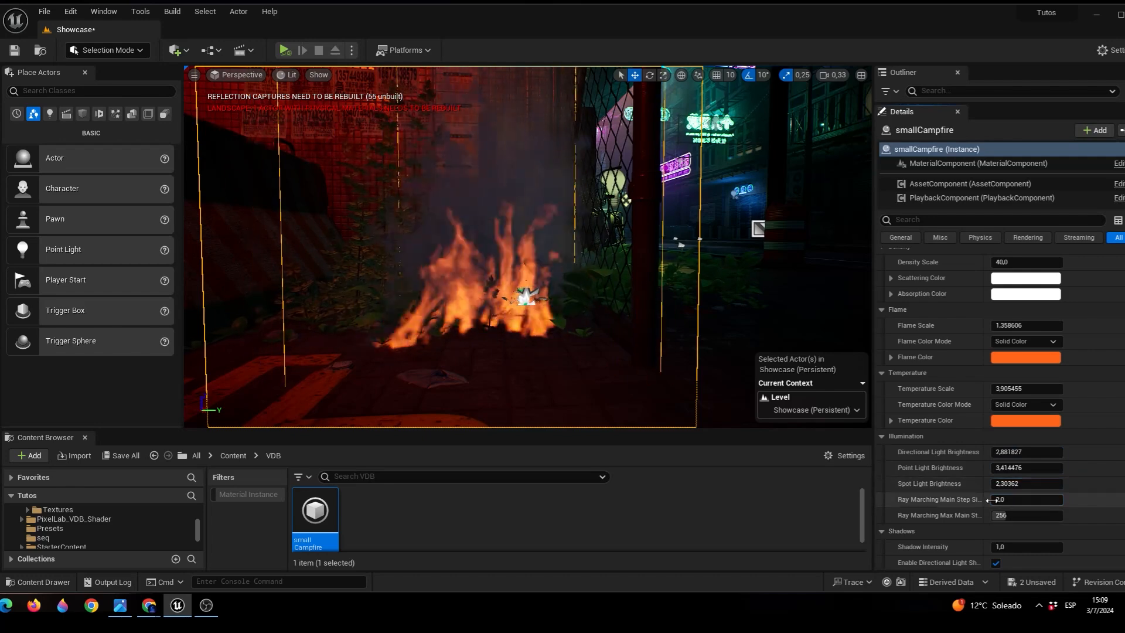
# - Duplicate the point light beyond the chain-link fence and position the copy above the barrier next to the campfire
pyautogui.moveTo(527, 246); pyautogui.dragTo(592, 246, button='right')
pyautogui.click(646, 198)
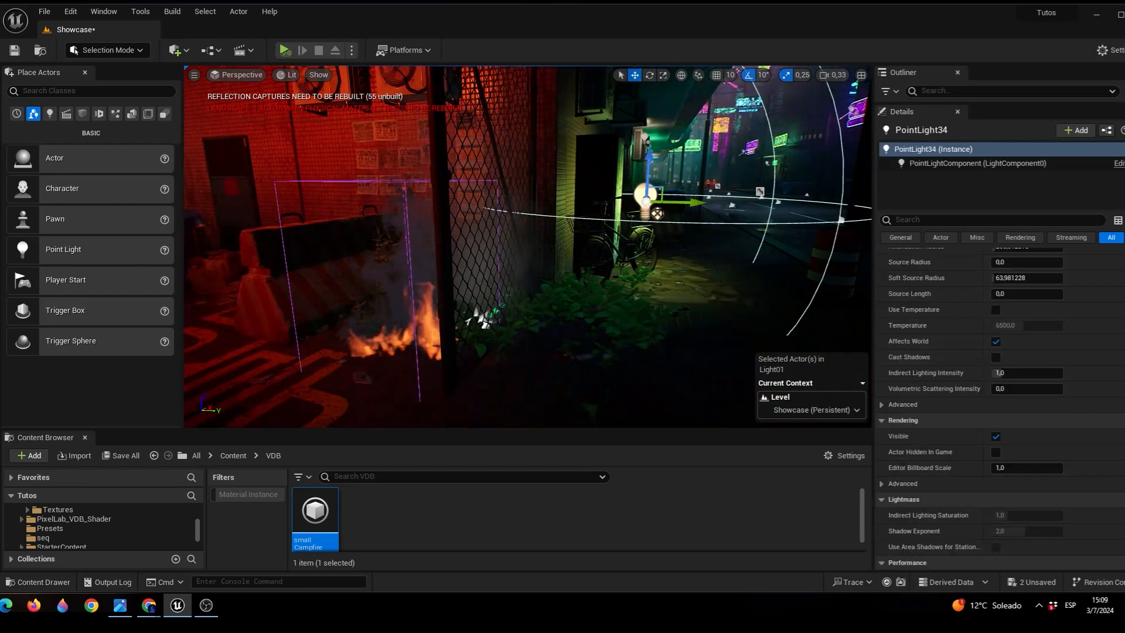
pyautogui.keyDown('alt'); pyautogui.moveTo(719, 173); pyautogui.dragTo(383, 323); pyautogui.keyUp('alt')
pyautogui.moveTo(384, 323); pyautogui.dragTo(504, 328, button='right')
pyautogui.moveTo(533, 218); pyautogui.dragTo(438, 213)
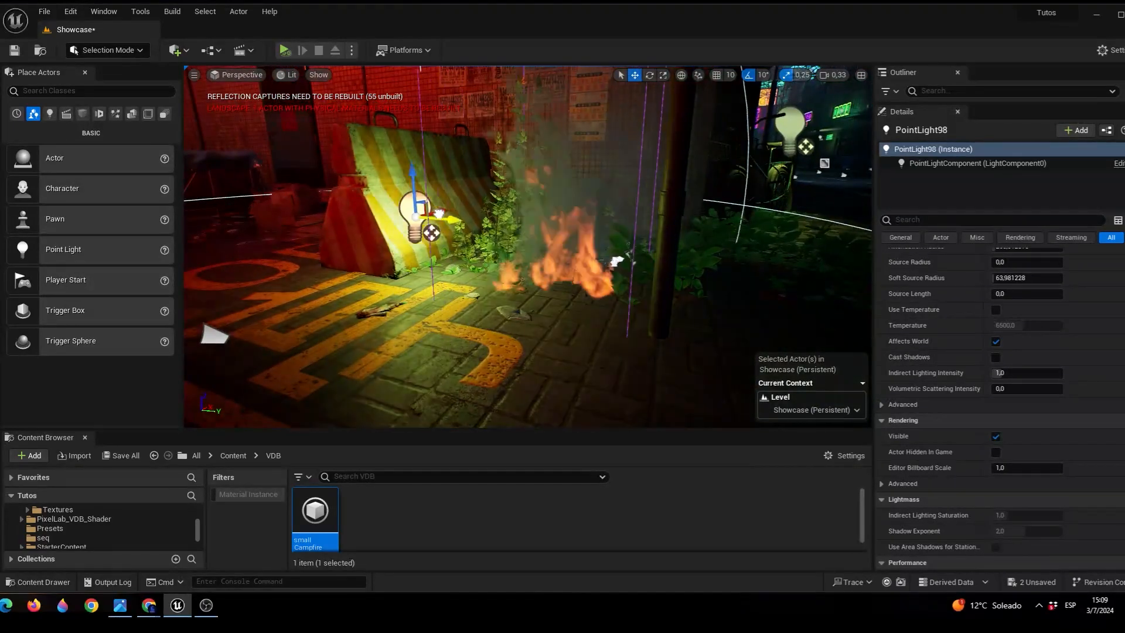
pyautogui.moveTo(384, 167); pyautogui.dragTo(379, 123)
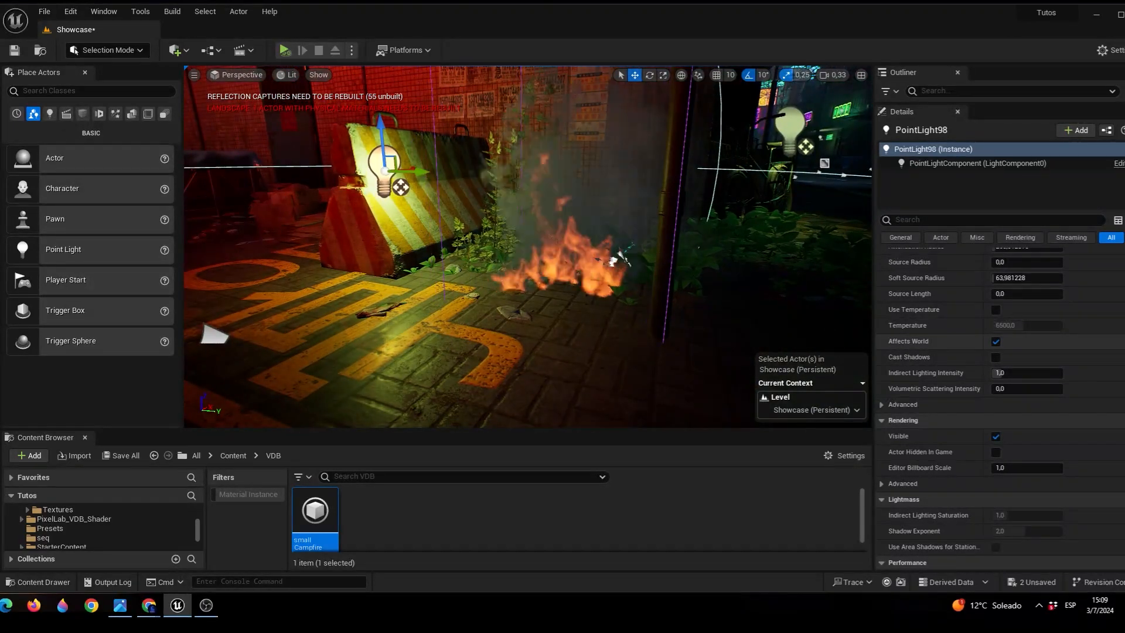
# - Change the duplicated point light's colour to a warm salmon
pyautogui.scroll(5, 1026, 342)
pyautogui.click(1026, 382)
pyautogui.moveTo(834, 416); pyautogui.dragTo(878, 392)
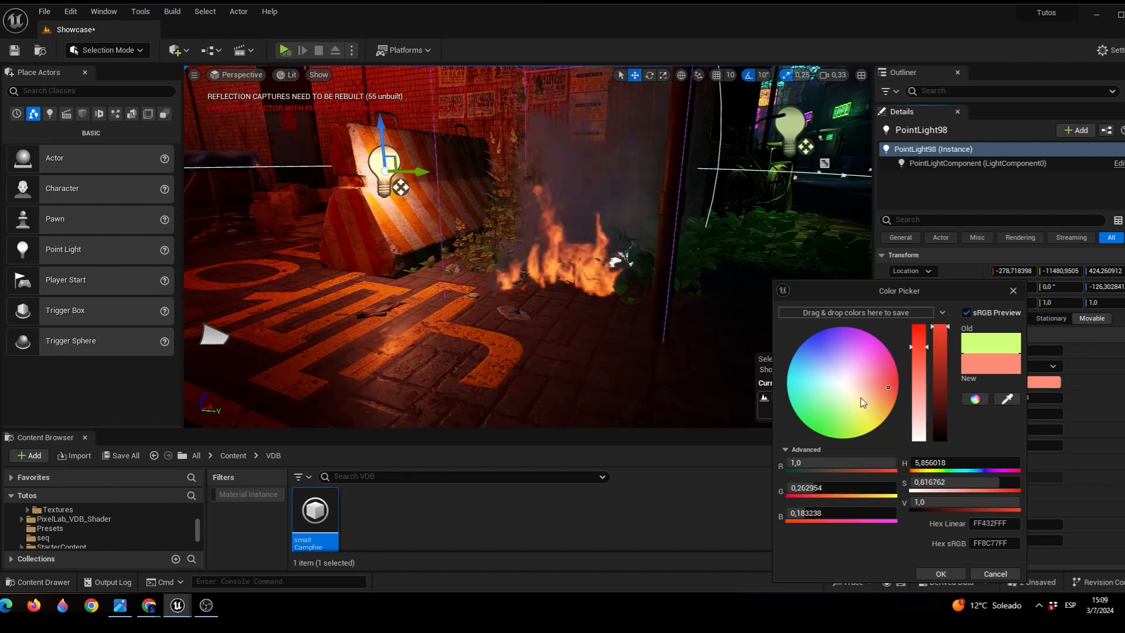
pyautogui.click(940, 573)
pyautogui.moveTo(527, 246); pyautogui.dragTo(618, 289, button='right')
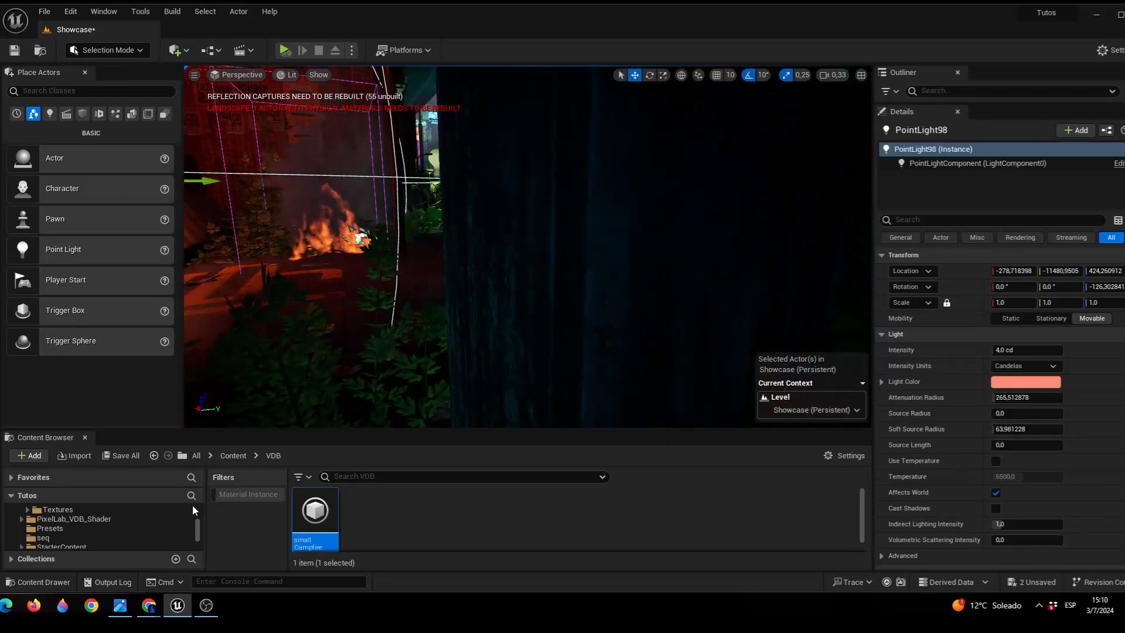
pyautogui.click(44, 11)
pyautogui.moveTo(200, 446)
pyautogui.click(300, 472)
pyautogui.click(414, 155)
pyautogui.click(327, 192)
pyautogui.click(670, 511)
pyautogui.click(413, 284)
pyautogui.click(407, 379)
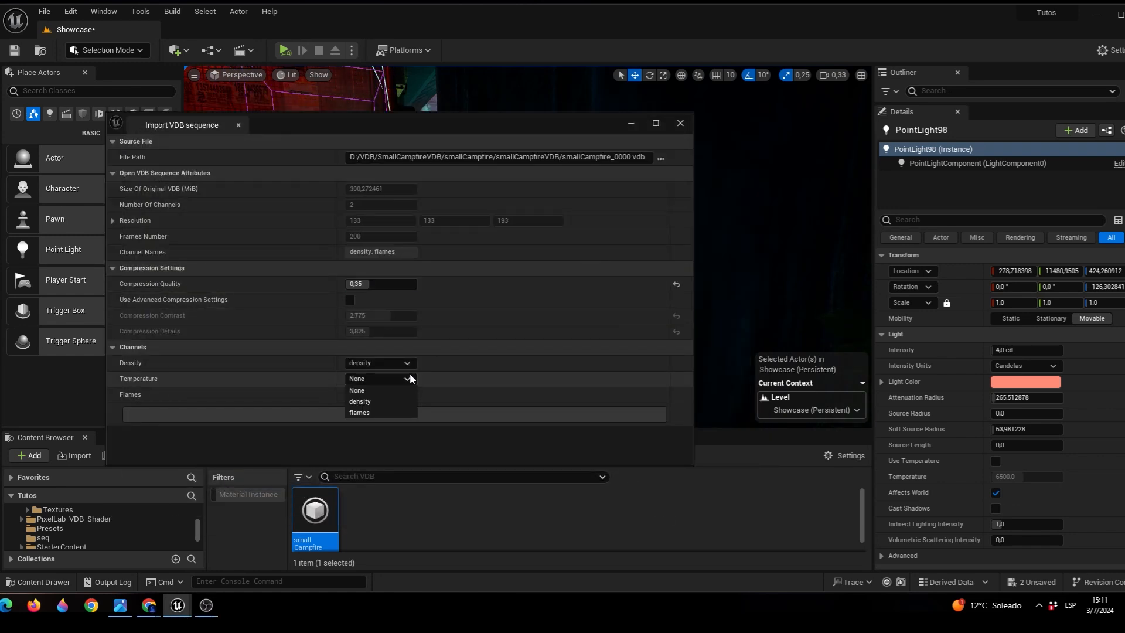
pyautogui.click(680, 123)
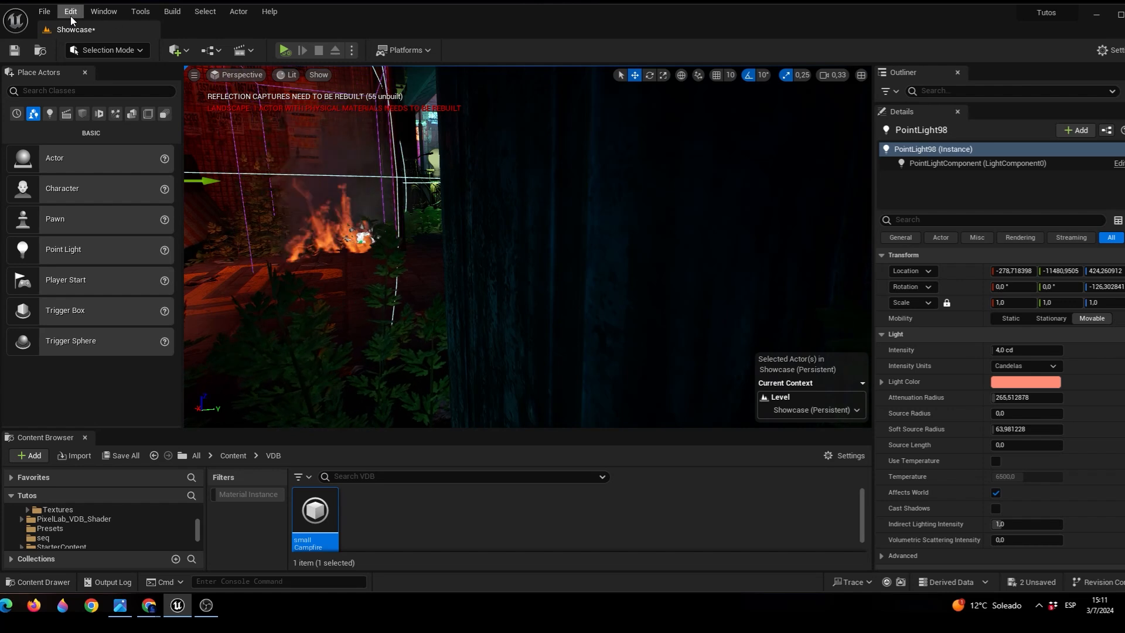
# - Start a VDB sequence import and load embergen_midair_explosion_a_0.vdb from the Midair_Explosion_01 folder
pyautogui.click(104, 11)
pyautogui.moveTo(235, 443)
pyautogui.click(307, 476)
pyautogui.click(296, 139)
pyautogui.doubleClick(335, 377)
pyautogui.doubleClick(319, 193)
pyautogui.click(338, 195)
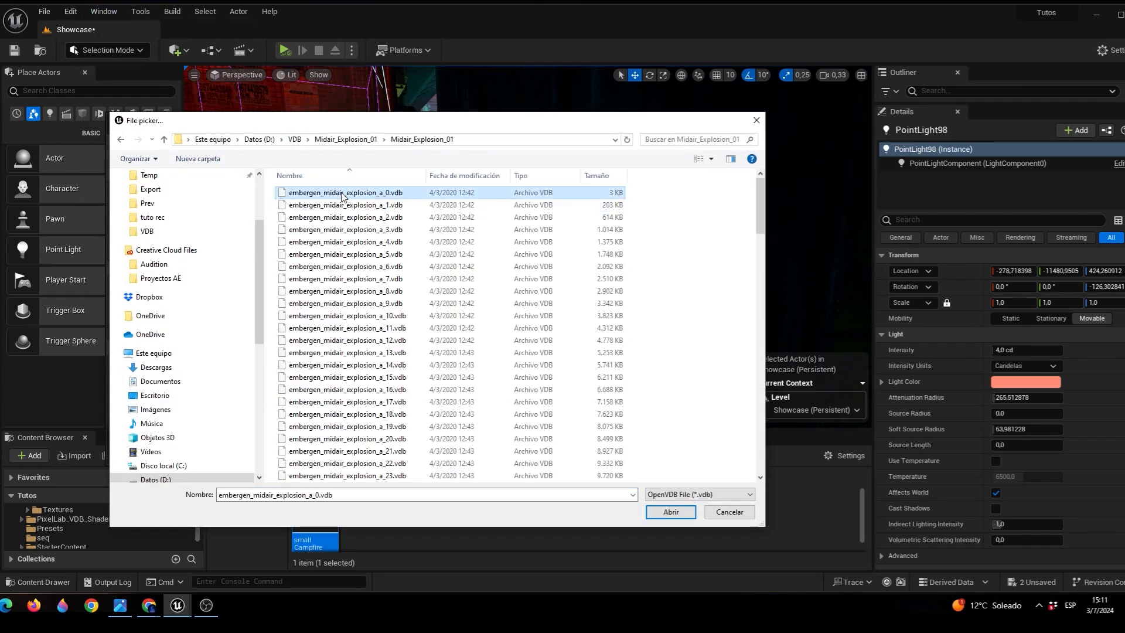
pyautogui.click(670, 512)
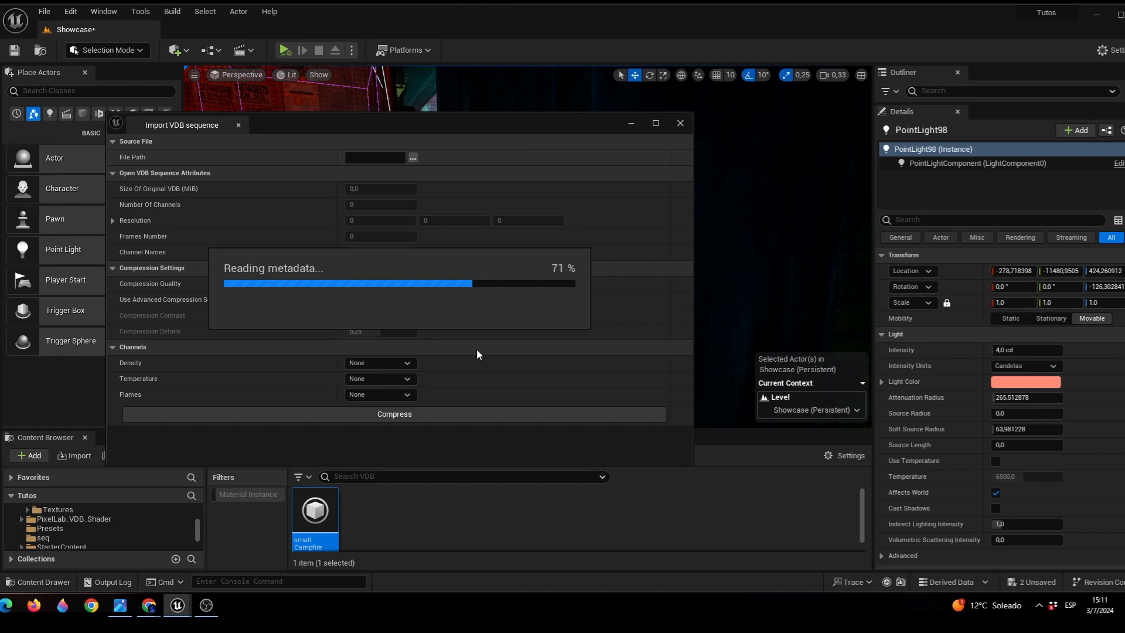
# - Map the temperature and flames channels to their matching inputs, set Compression Quality to 0.35 and compress the sequence
pyautogui.click(403, 379)
pyautogui.click(403, 380)
pyautogui.click(403, 395)
pyautogui.click(404, 394)
pyautogui.click(369, 283)
pyautogui.write('0,35')
pyautogui.click(420, 410)
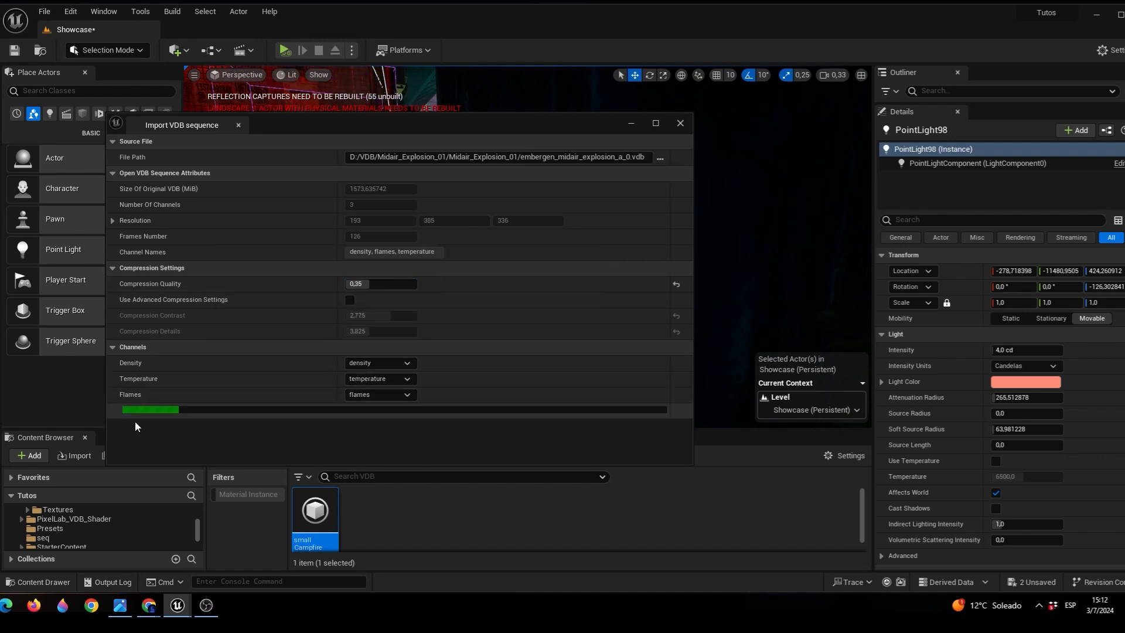
# - Move the imported embergen midair explosion asset into the VDB folder and open that folder
pyautogui.moveTo(65, 402); pyautogui.dragTo(102, 406)
pyautogui.scroll(-3, 631, 485)
pyautogui.scroll(-6, 87, 515)
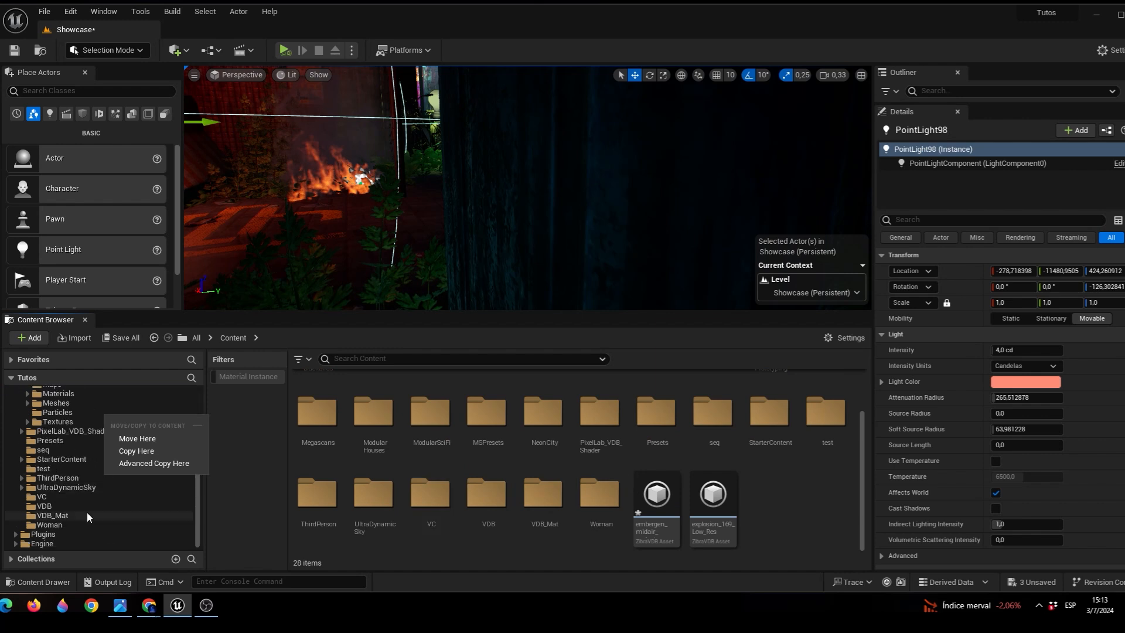
pyautogui.moveTo(658, 504); pyautogui.dragTo(44, 507)
pyautogui.click(71, 529)
pyautogui.click(49, 507)
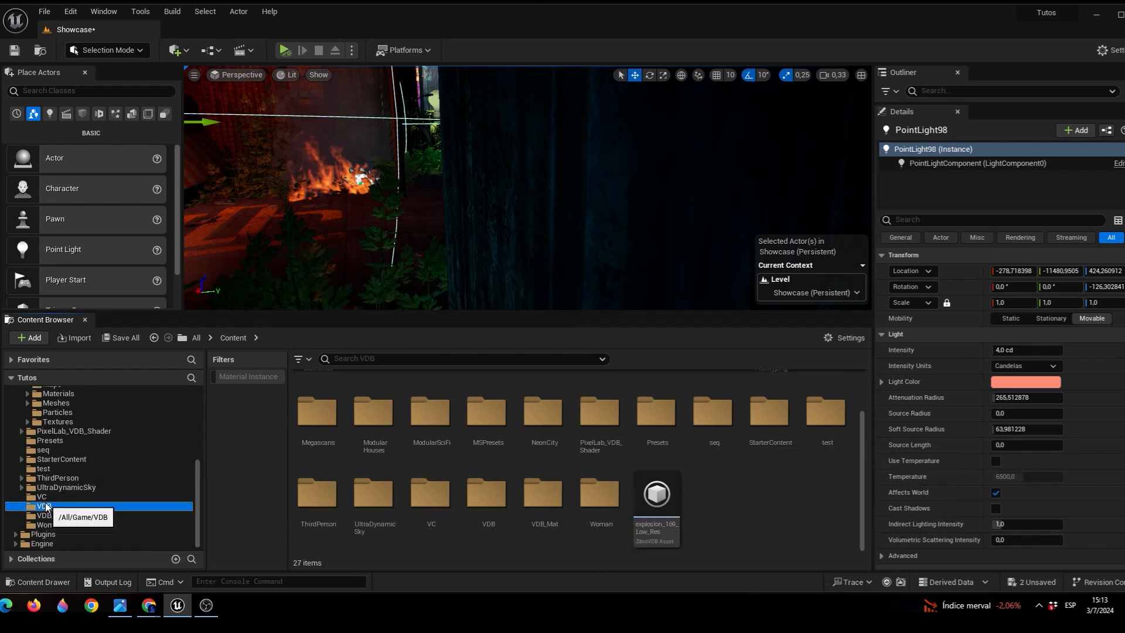
# - Shrink the asset browser area and place the embergen midair explosion in the level beside the street
pyautogui.moveTo(475, 311); pyautogui.dragTo(469, 417)
pyautogui.press('f')
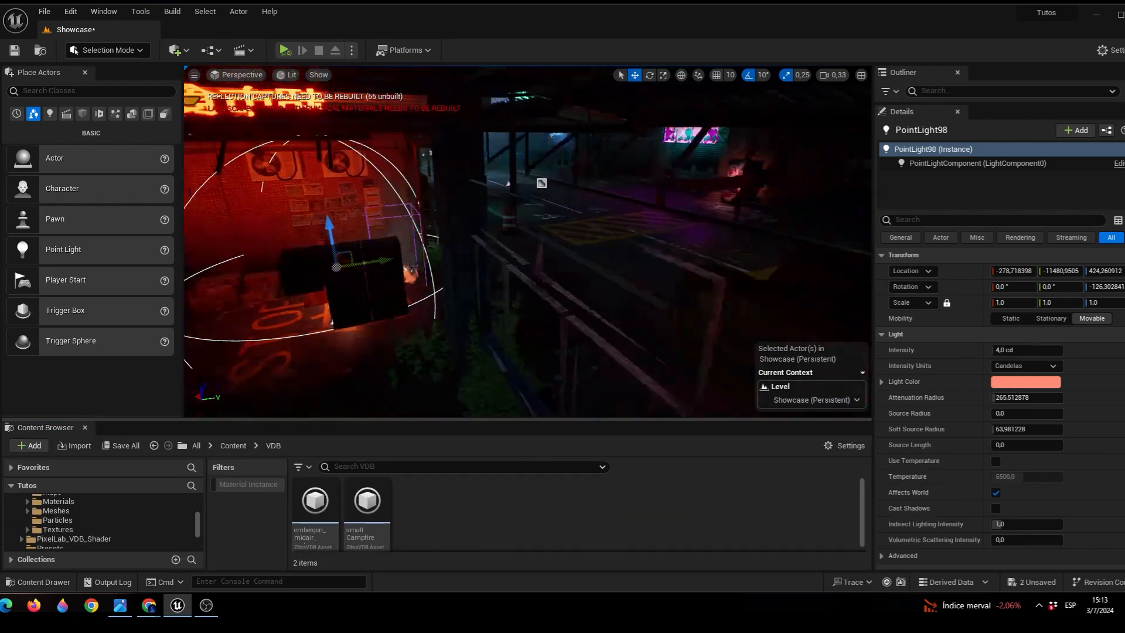
pyautogui.moveTo(316, 500); pyautogui.dragTo(469, 285)
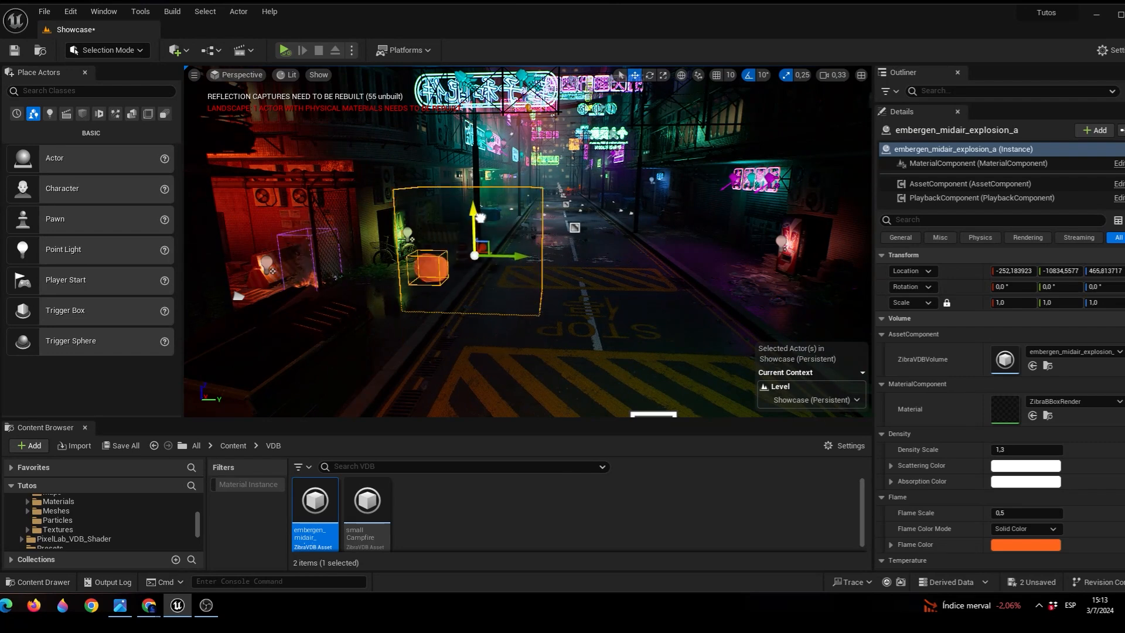
pyautogui.press('w')
pyautogui.moveTo(468, 284); pyautogui.dragTo(472, 329, button='right')
pyautogui.press('s')
pyautogui.press('w')
pyautogui.press('s')
# - Scale the midair explosion uniformly to 2 and lower it towards the road to a height of about 517
pyautogui.click(1013, 302)
pyautogui.write('2')
pyautogui.press('Return')
pyautogui.moveTo(561, 275); pyautogui.dragTo(603, 295, button='right')
pyautogui.press('s')
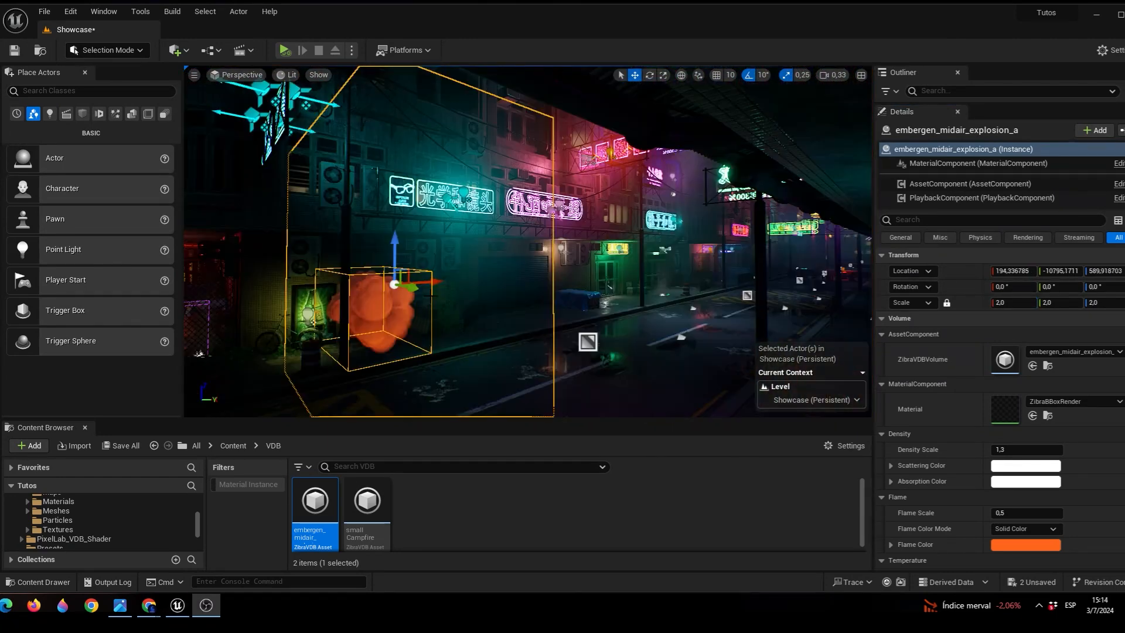
pyautogui.moveTo(408, 252); pyautogui.dragTo(409, 291)
pyautogui.moveTo(478, 275); pyautogui.dragTo(416, 328, button='right')
pyautogui.press('w')
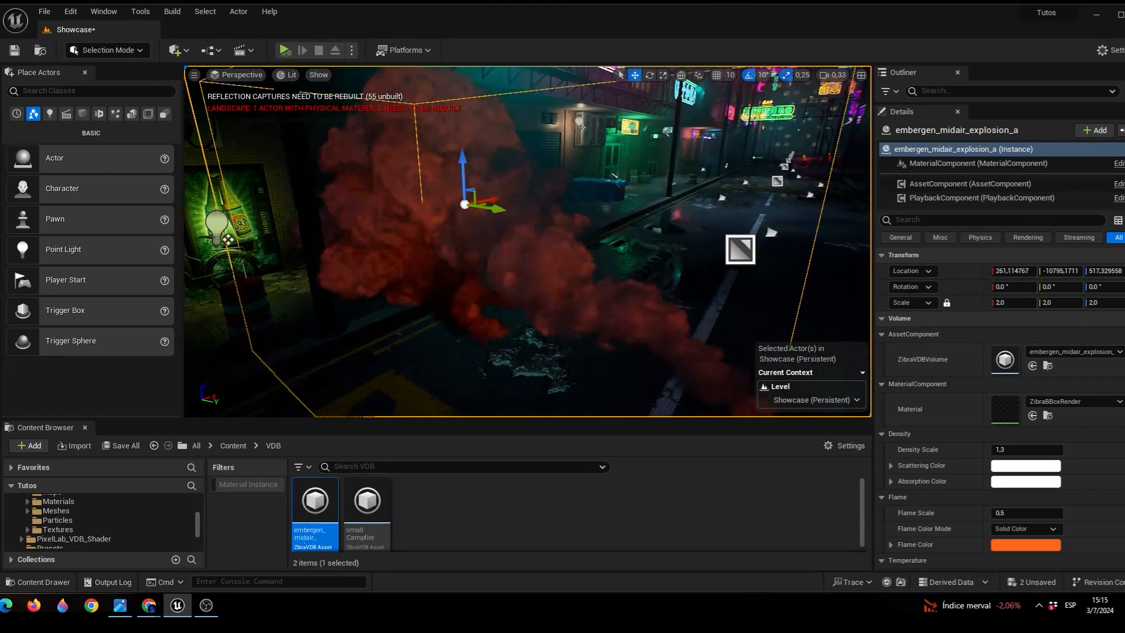
# - Set the midair explosion's Density Scale to 10, Flame Scale to 4 and Temperature Scale to about 2.76
pyautogui.moveTo(1025, 449); pyautogui.dragTo(1055, 449)
pyautogui.click(1012, 449)
pyautogui.write('10')
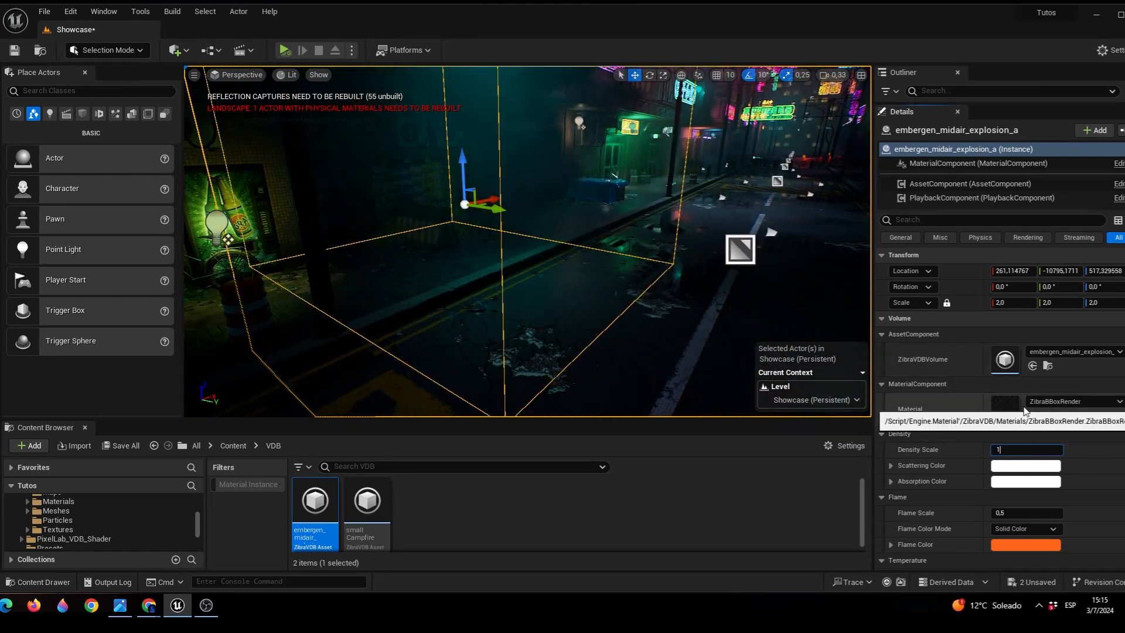
pyautogui.press('Return')
pyautogui.moveTo(1026, 513); pyautogui.dragTo(1042, 513)
pyautogui.click(1003, 509)
pyautogui.write('4,0')
pyautogui.scroll(-2, 1021, 515)
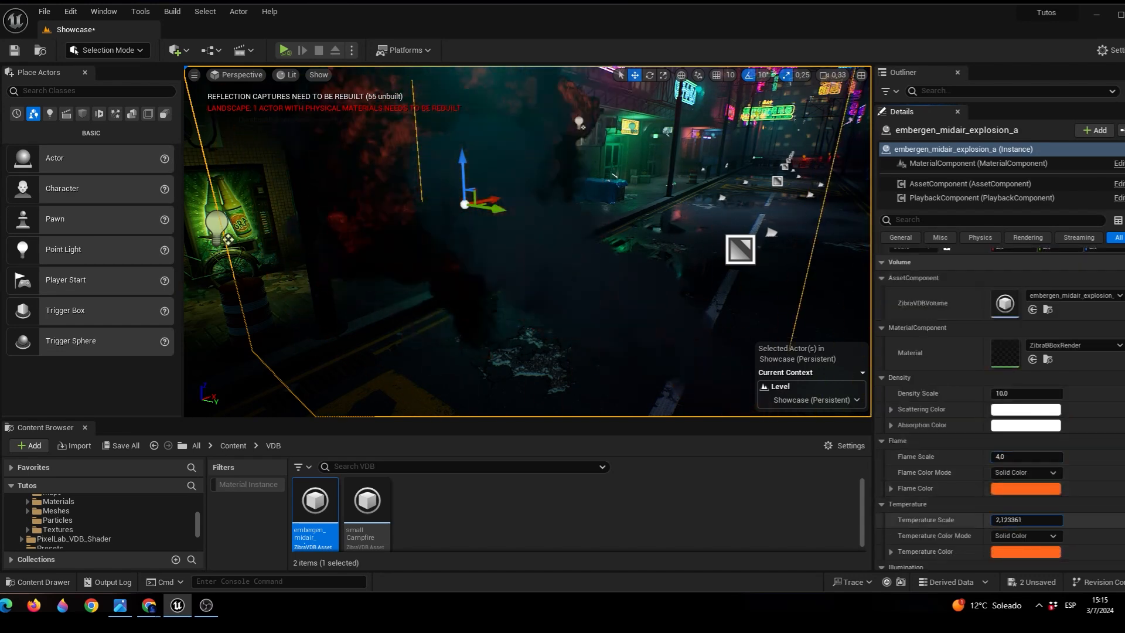
# - Add a point light on the road beneath the explosion and make it movable
pyautogui.moveTo(528, 241); pyautogui.dragTo(387, 252, button='right')
pyautogui.moveTo(469, 246); pyautogui.dragTo(586, 246, button='right')
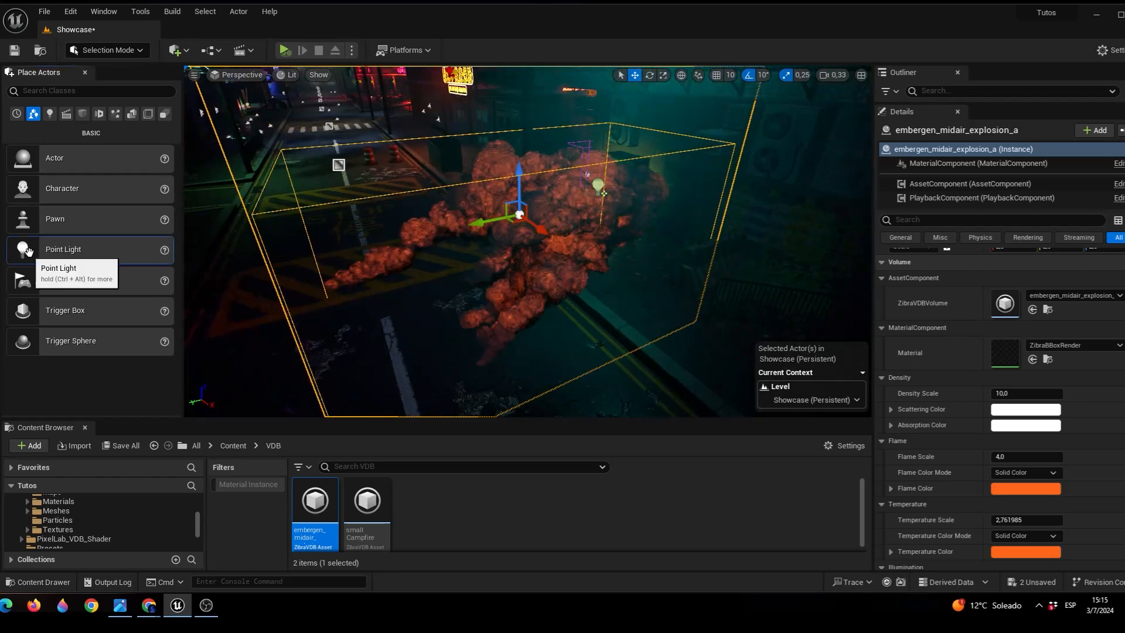
pyautogui.moveTo(25, 251); pyautogui.dragTo(467, 279)
pyautogui.scroll(3, 1091, 317)
pyautogui.click(1092, 318)
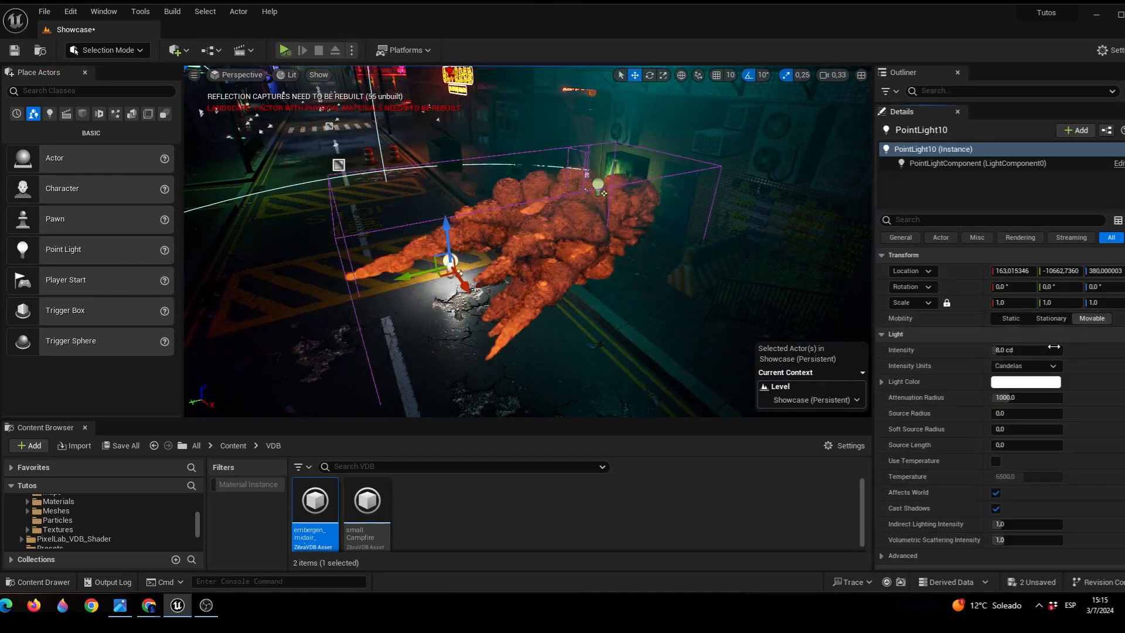
# - Give the new point light a salmon colour and an intensity of 160 cd
pyautogui.click(1026, 382)
pyautogui.moveTo(881, 400)
pyautogui.mouseDown()
pyautogui.moveTo(853, 403)
pyautogui.moveTo(891, 388)
pyautogui.mouseUp()
pyautogui.click(944, 573)
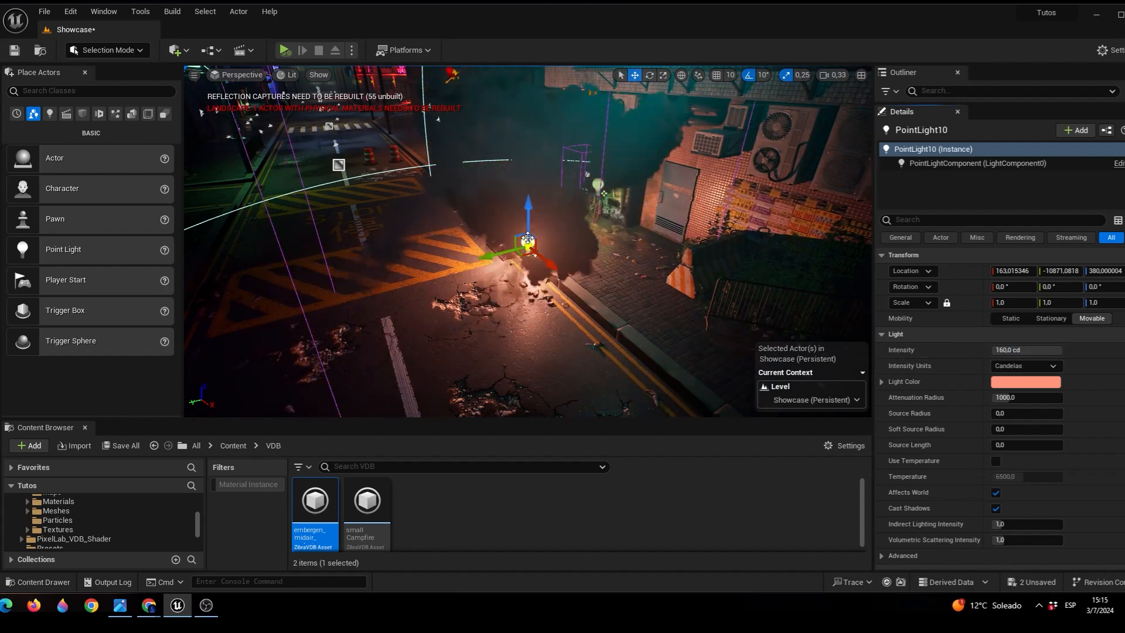
# - Reposition the salmon point light around the explosion to about X 337, Y -10643, Z 429
pyautogui.moveTo(528, 238); pyautogui.dragTo(548, 202, button='right')
pyautogui.moveTo(518, 318); pyautogui.dragTo(474, 245)
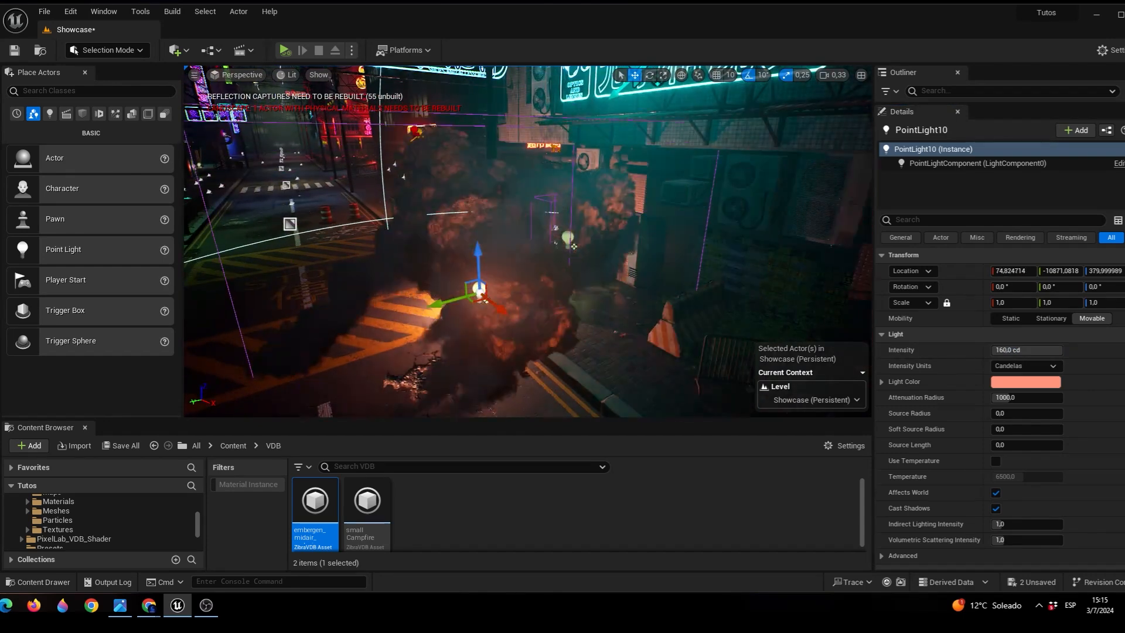
pyautogui.moveTo(498, 281); pyautogui.dragTo(527, 228, button='right')
pyautogui.moveTo(527, 225); pyautogui.dragTo(528, 234)
pyautogui.moveTo(556, 280); pyautogui.dragTo(595, 293)
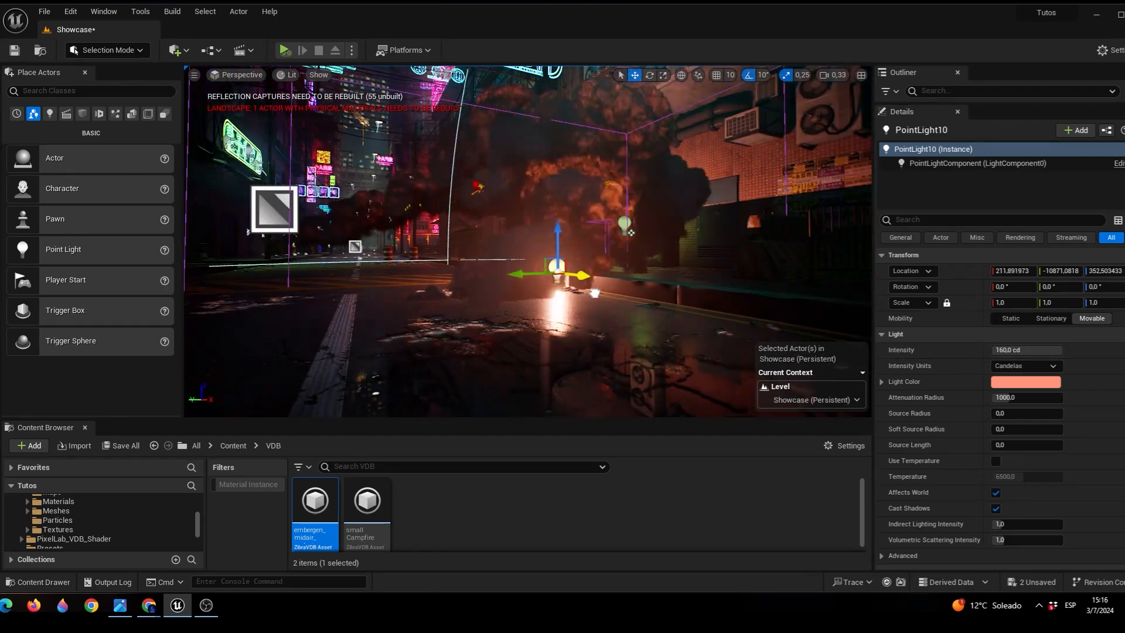
pyautogui.keyDown('alt'); pyautogui.moveTo(657, 325); pyautogui.dragTo(831, 316); pyautogui.keyUp('alt')
pyautogui.moveTo(527, 242); pyautogui.dragTo(410, 275, button='right')
pyautogui.moveTo(470, 286); pyautogui.dragTo(441, 290)
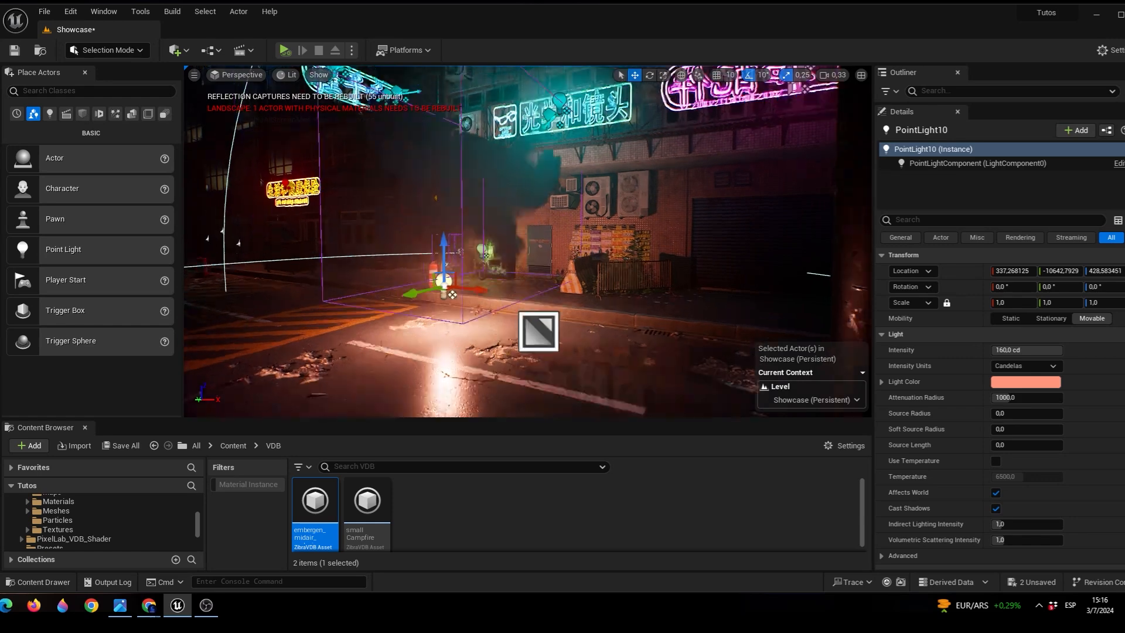
# - Set the midair explosion's Directional Light Brightness to about 2.69 and its Shadow Intensity to about 2.58
pyautogui.moveTo(448, 275); pyautogui.dragTo(468, 281, button='right')
pyautogui.scroll(-5, 996, 439)
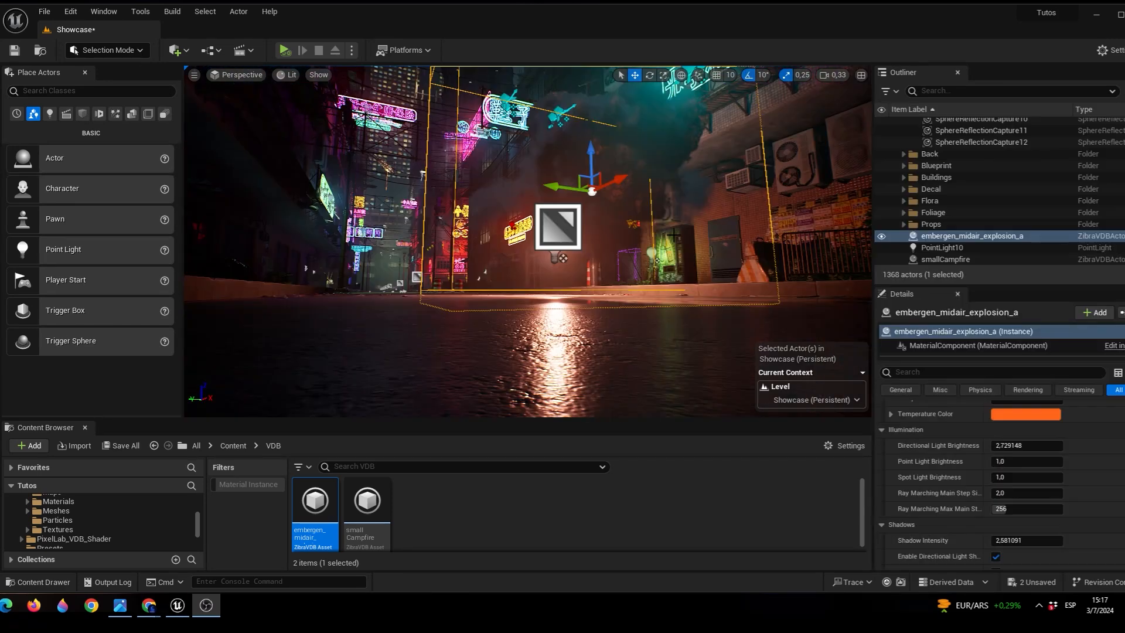
pyautogui.moveTo(673, 234)
pyautogui.mouseDown(button='right')
pyautogui.moveTo(727, 237)
pyautogui.moveTo(673, 226)
pyautogui.mouseUp(button='right')
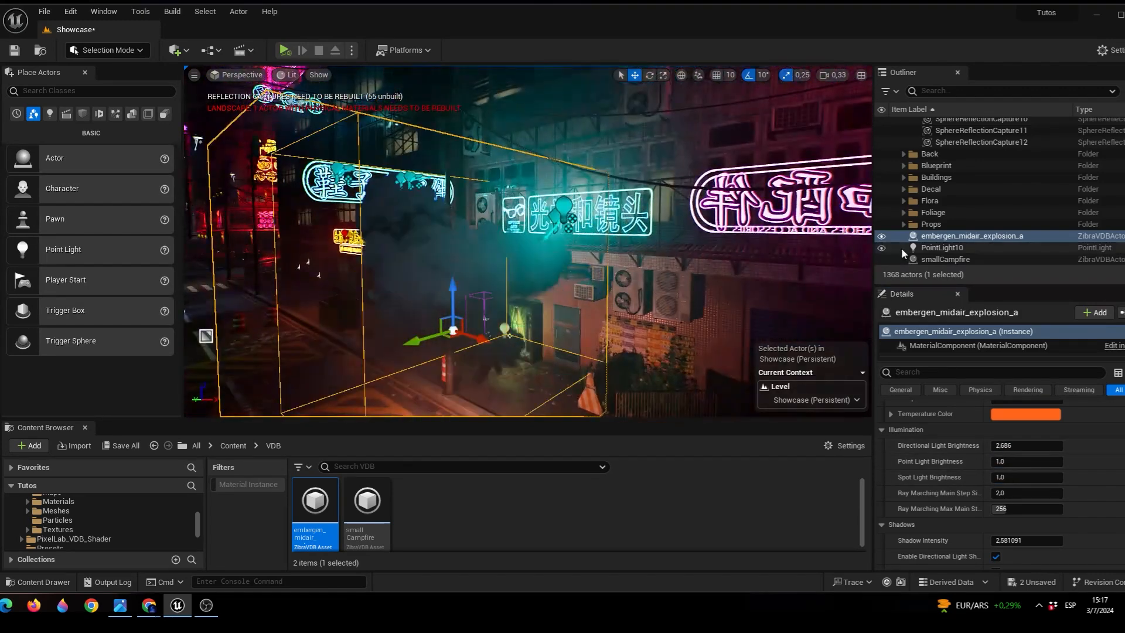
# - Focus on PointLight10 and inspect the explosions and the fire plume along the street from several viewpoints
pyautogui.click(905, 247)
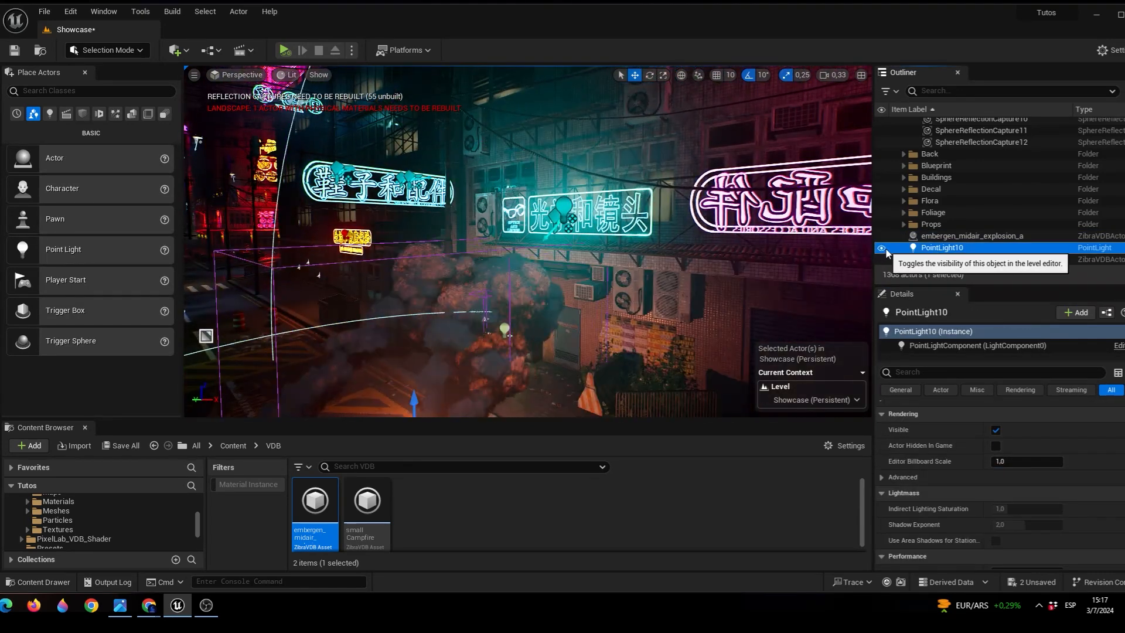
pyautogui.press('f')
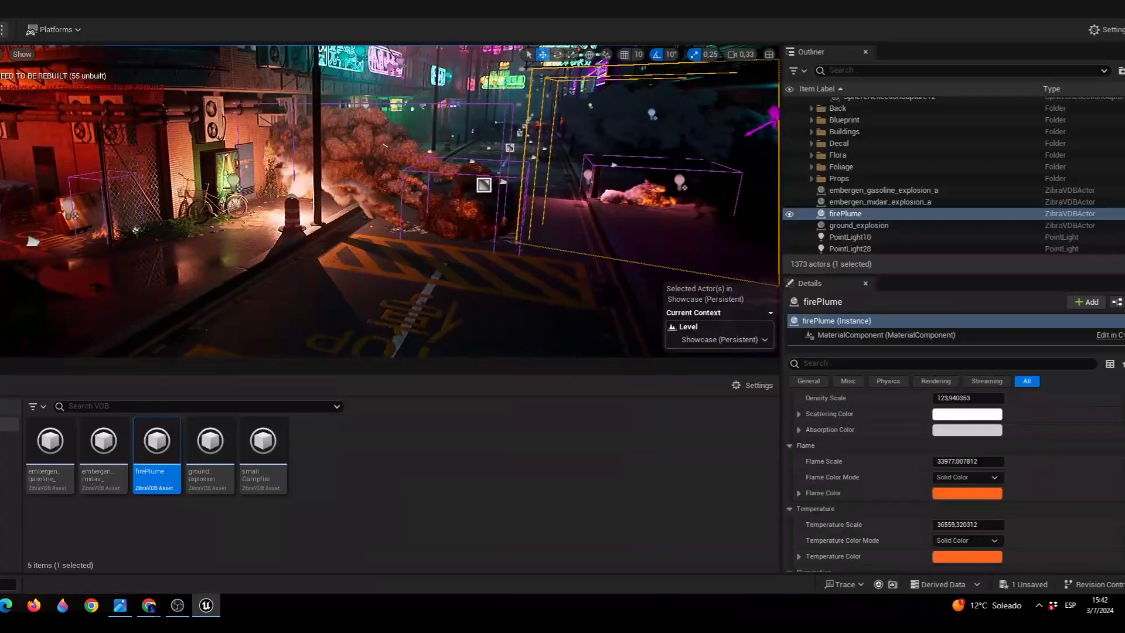
pyautogui.moveTo(390, 201); pyautogui.dragTo(423, 208, button='right')
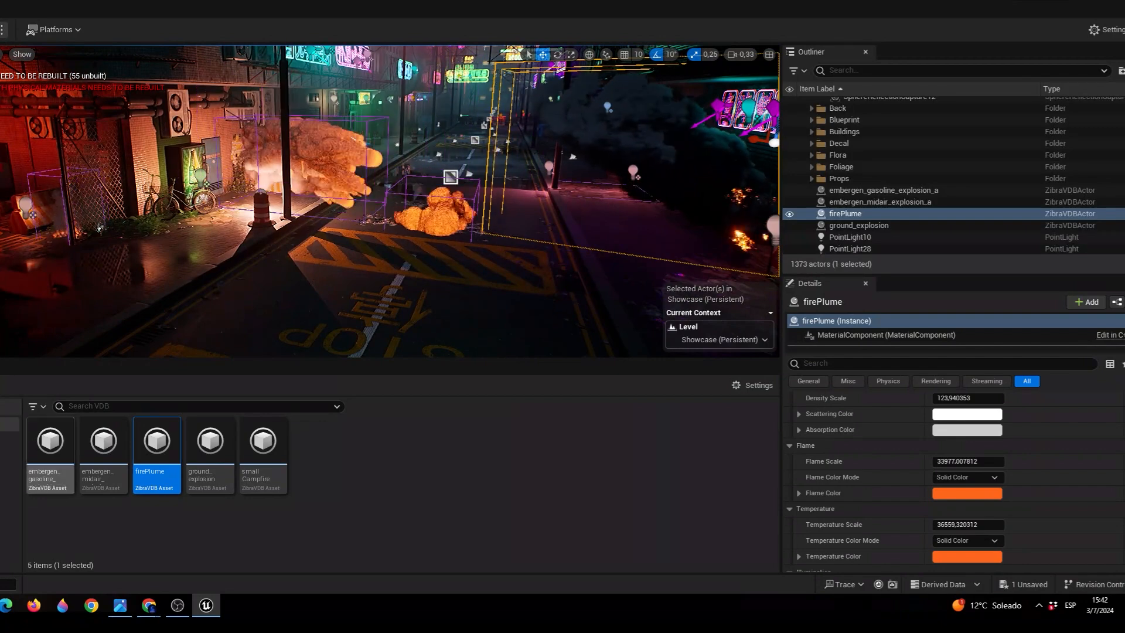
pyautogui.moveTo(494, 208); pyautogui.dragTo(536, 202, button='right')
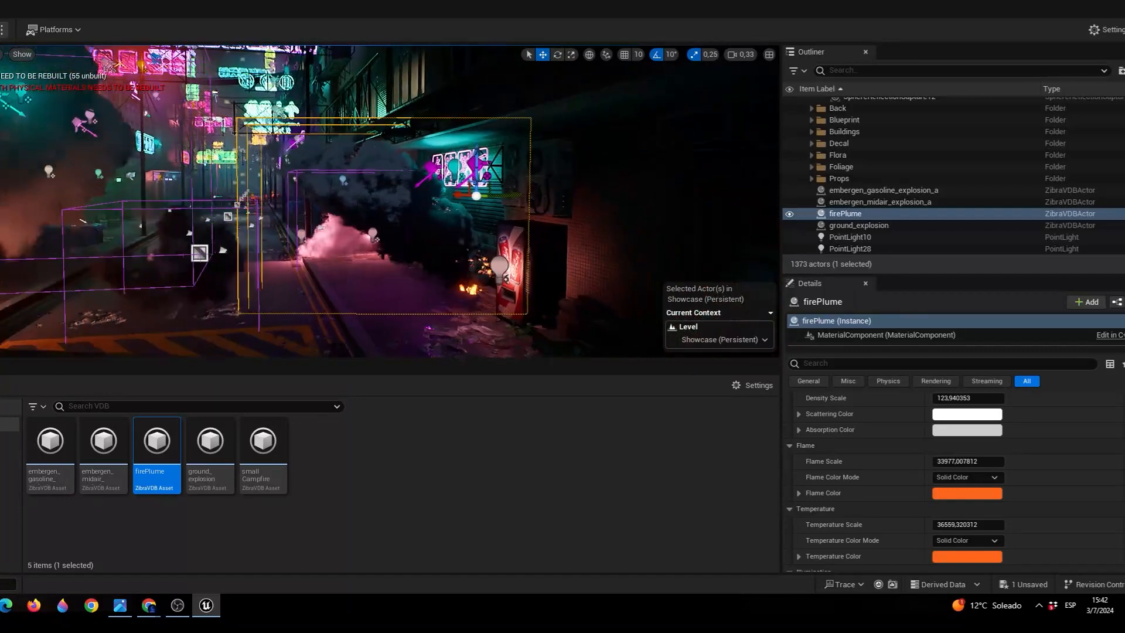
pyautogui.moveTo(390, 202); pyautogui.dragTo(462, 226, button='right')
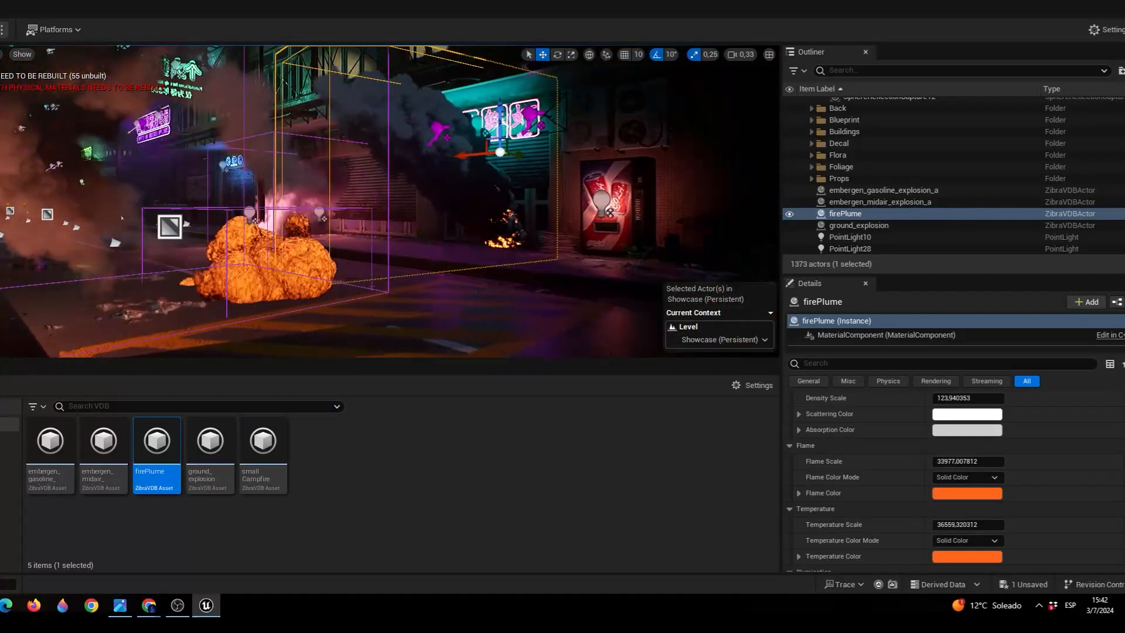
pyautogui.moveTo(389, 202); pyautogui.dragTo(445, 178, button='right')
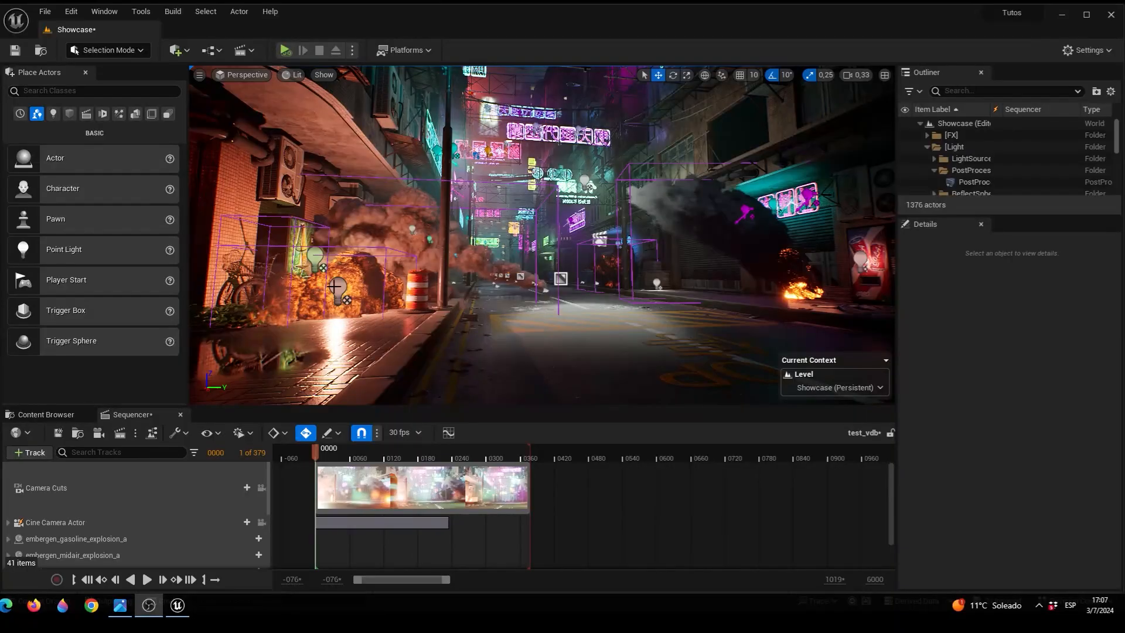
pyautogui.moveTo(510, 251)
pyautogui.mouseDown(button='right')
pyautogui.moveTo(517, 240)
pyautogui.moveTo(506, 242)
pyautogui.mouseUp(button='right')
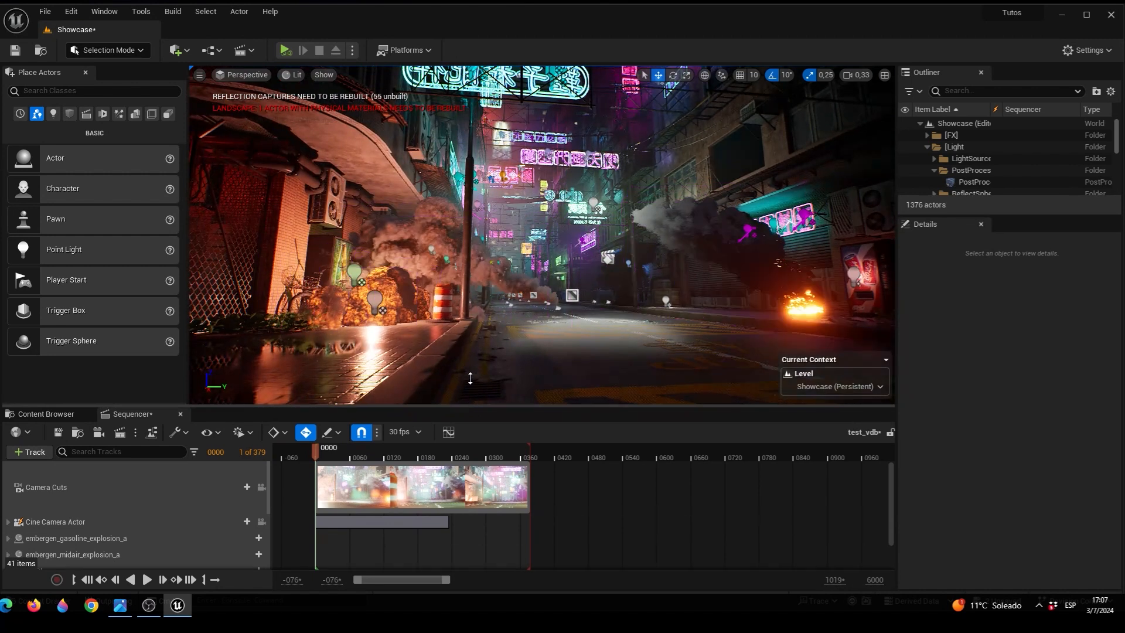
# - Enlarge the sequence area and remove the embergen_gasoline_explosion_a and embergen_midair_explosion_a tracks from the test_vdb sequence
pyautogui.moveTo(470, 406); pyautogui.dragTo(471, 367)
pyautogui.click(82, 498)
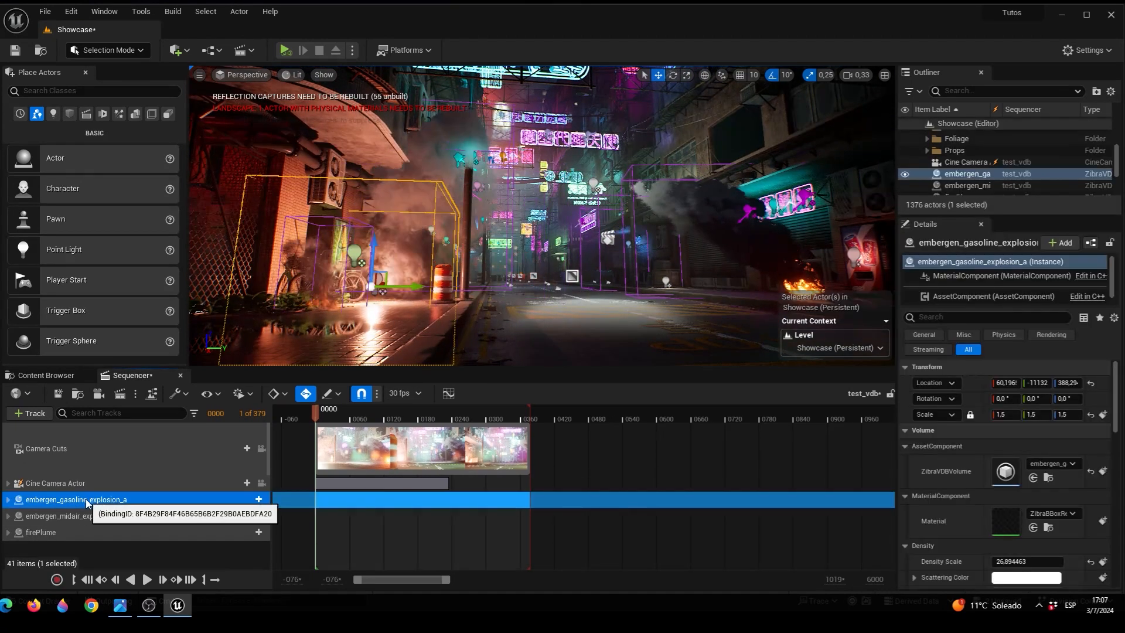
pyautogui.press('Delete')
pyautogui.click(89, 497)
pyautogui.press('Delete')
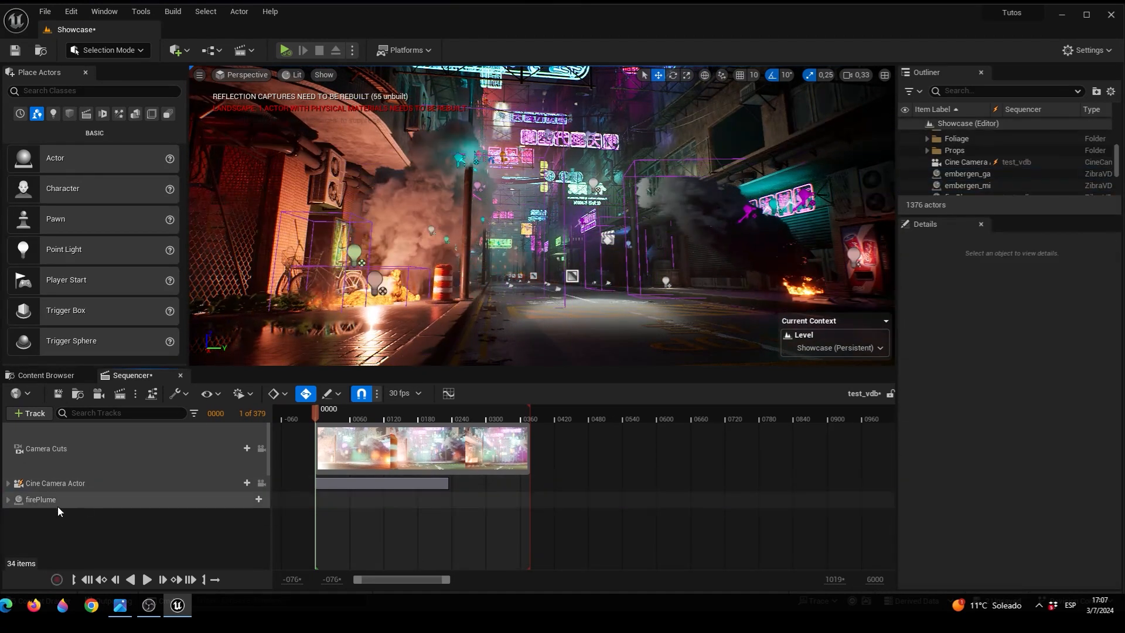
# - Remove the firePlume track, and add both embergen explosions, firePlume, ground_explosion and smallCampfire as actor tracks to the test_vdb sequence
pyautogui.click(47, 501)
pyautogui.press('Delete')
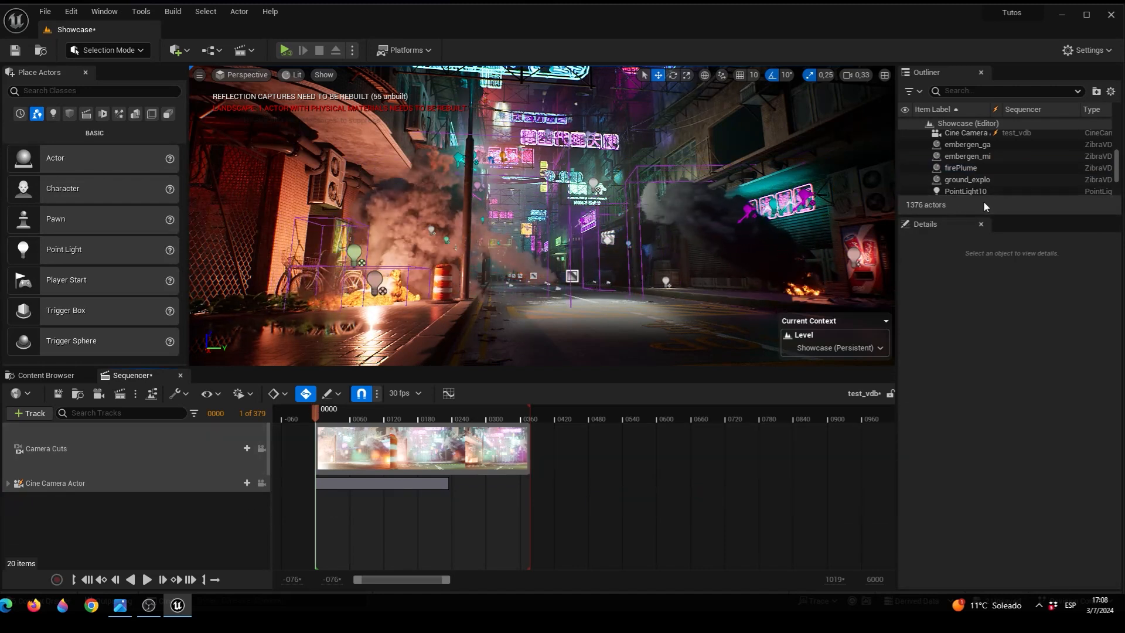
pyautogui.moveTo(1001, 216); pyautogui.dragTo(980, 355)
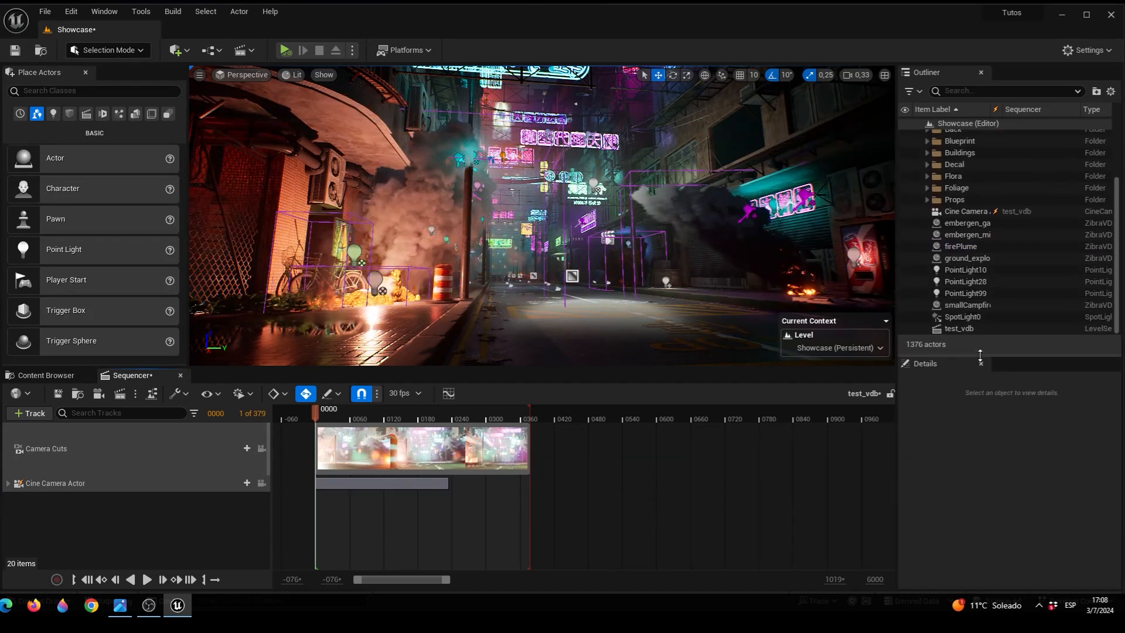
pyautogui.click(968, 224)
pyautogui.keyDown('shift'); pyautogui.click(970, 235); pyautogui.keyUp('shift')
pyautogui.keyDown('shift'); pyautogui.click(968, 258); pyautogui.keyUp('shift')
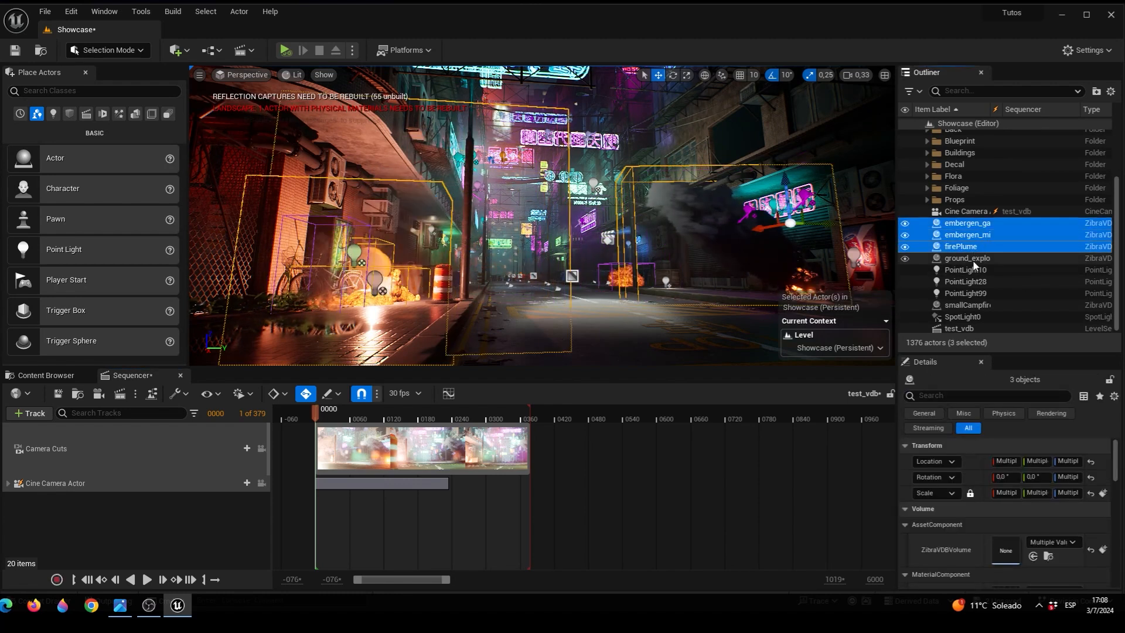
pyautogui.keyDown('ctrl'); pyautogui.click(970, 305); pyautogui.keyUp('ctrl')
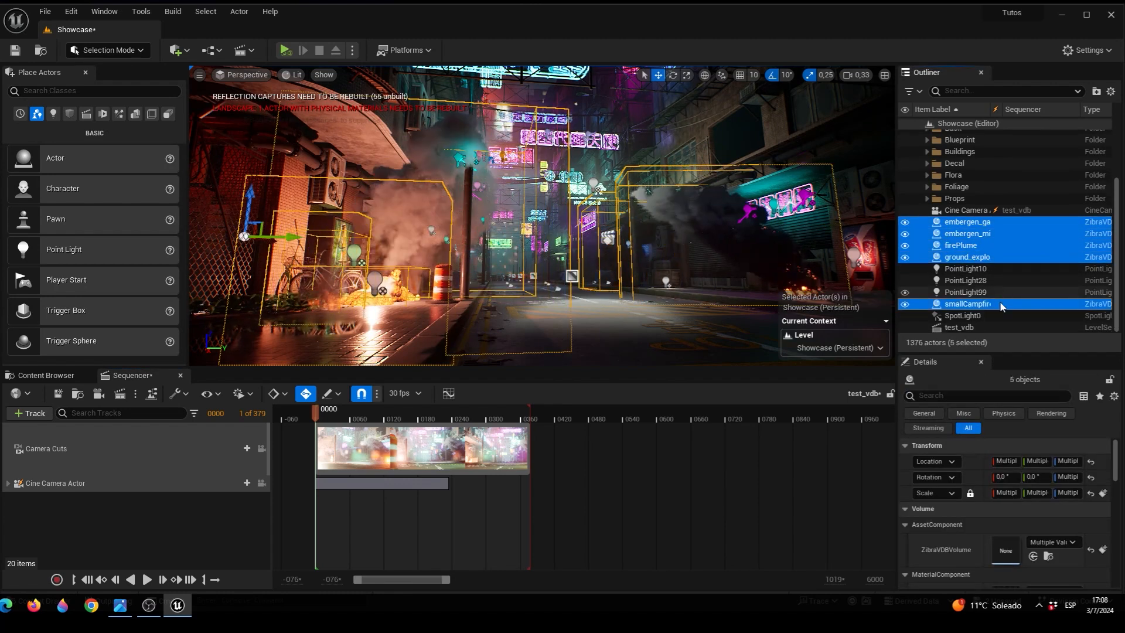
pyautogui.click(30, 414)
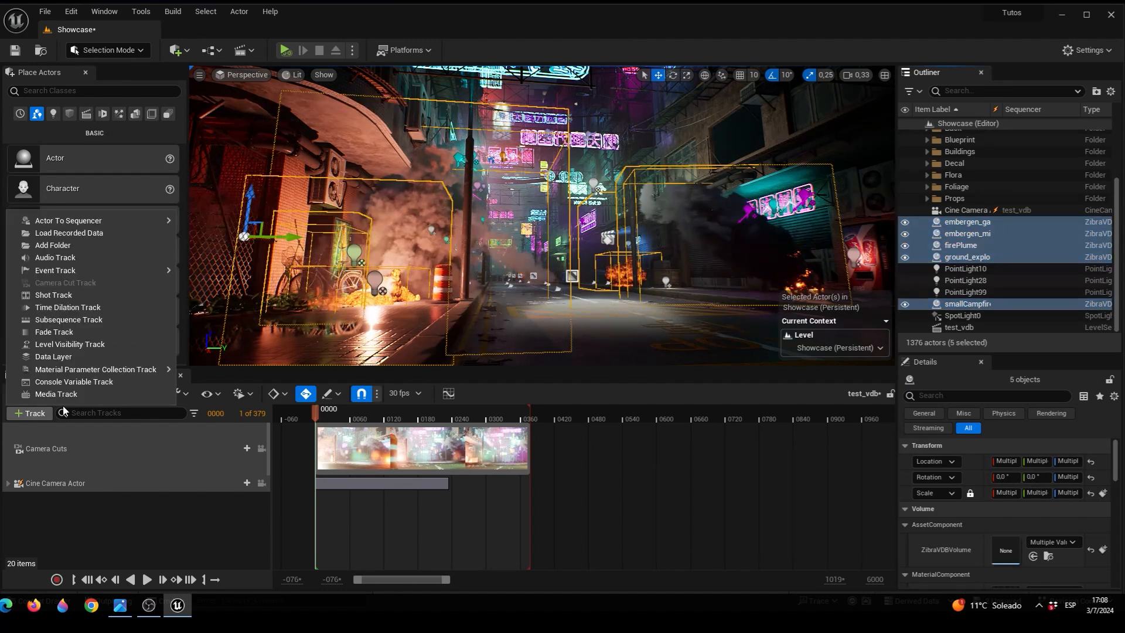
pyautogui.moveTo(111, 220)
pyautogui.click(227, 223)
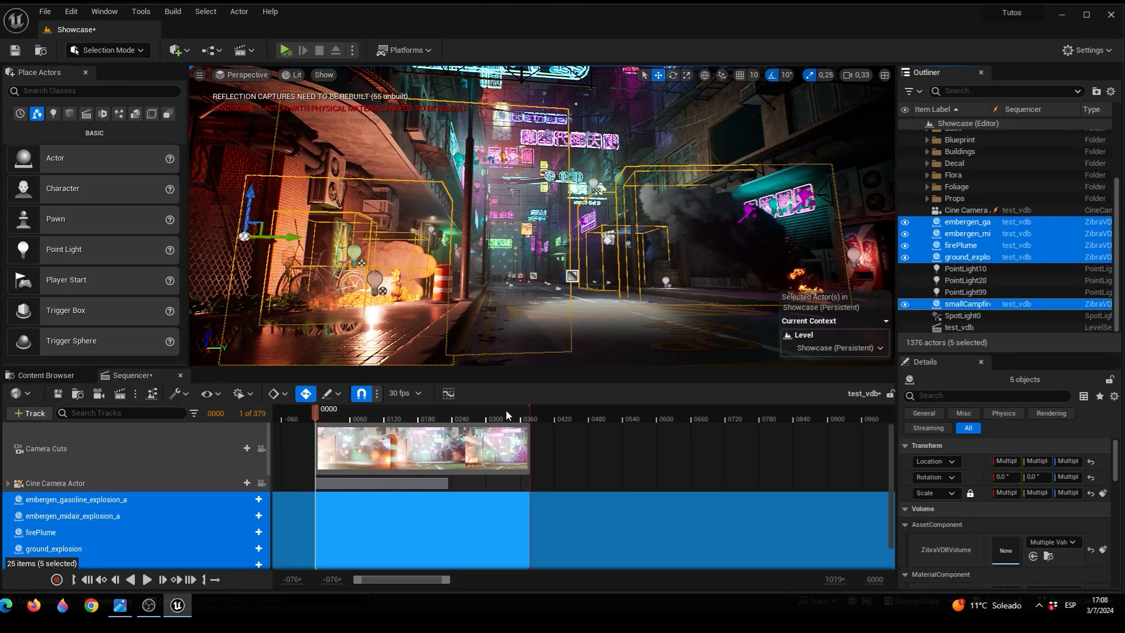
# - Keyframe the Animate playback property of embergen_gasoline_explosion_a at frame 0, enabled, and collapse its track
pyautogui.click(259, 500)
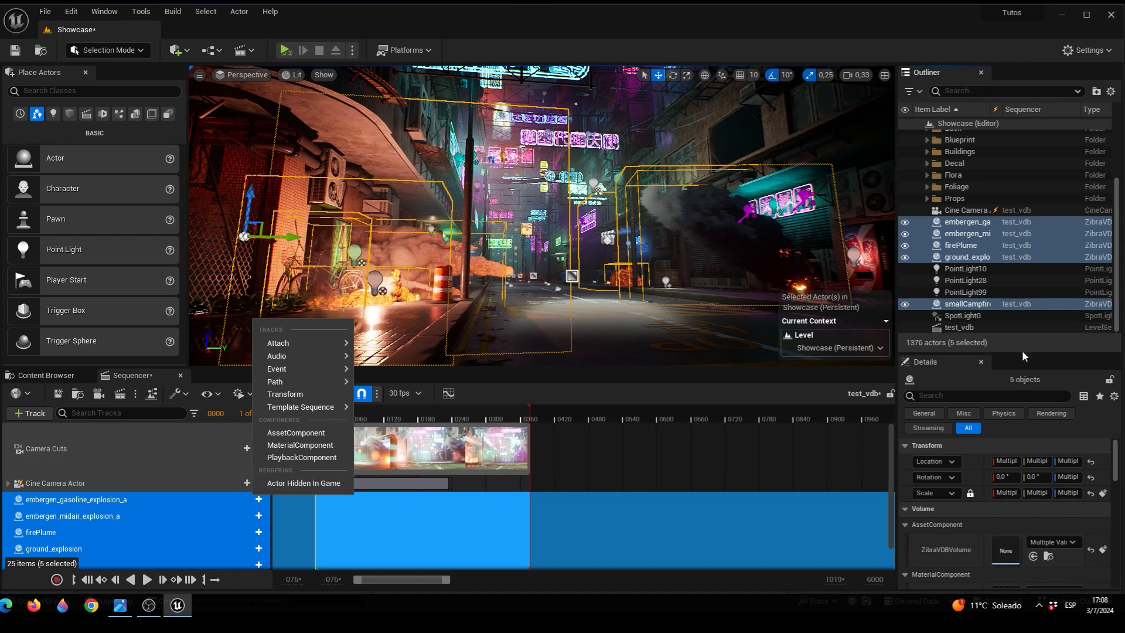
pyautogui.moveTo(1021, 355); pyautogui.dragTo(1021, 151)
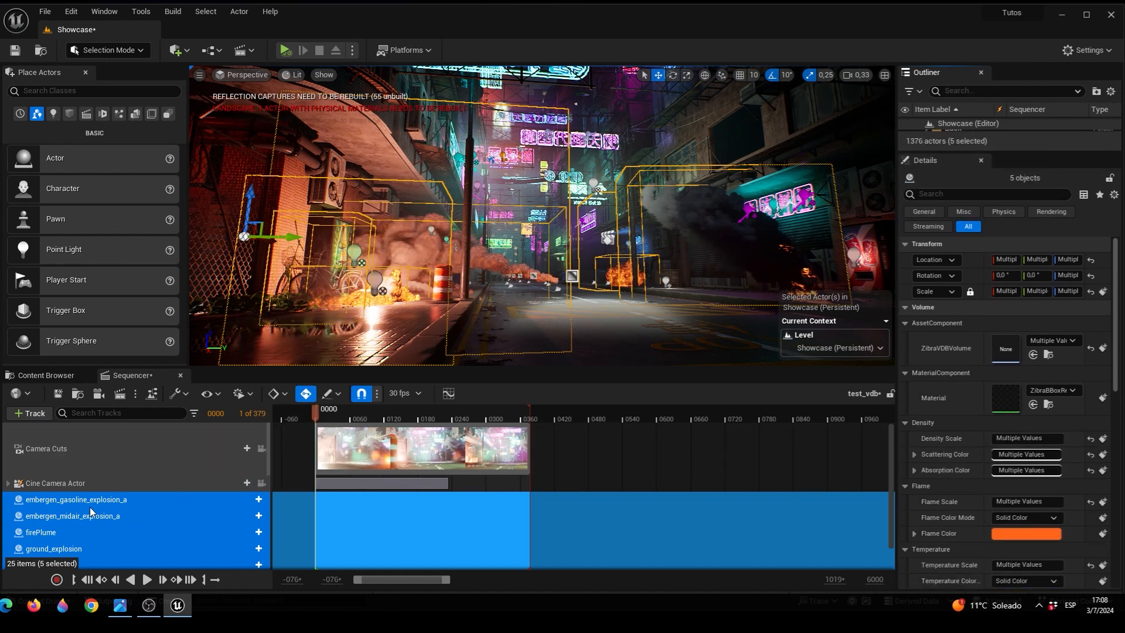
pyautogui.click(84, 501)
pyautogui.moveTo(1115, 394); pyautogui.dragTo(1120, 557)
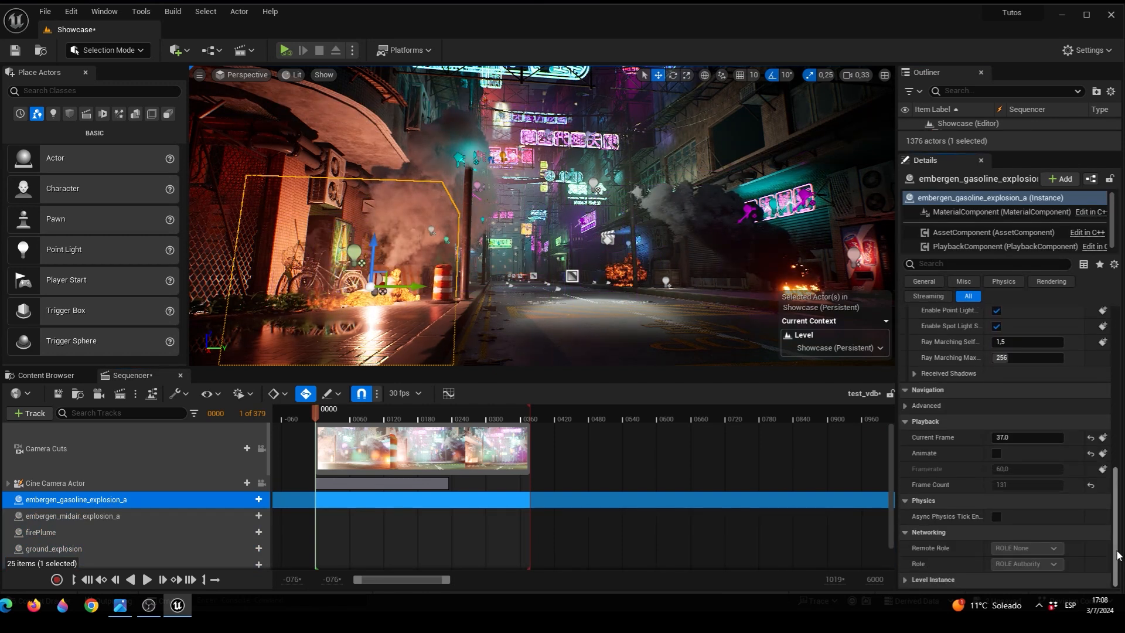
pyautogui.click(1103, 456)
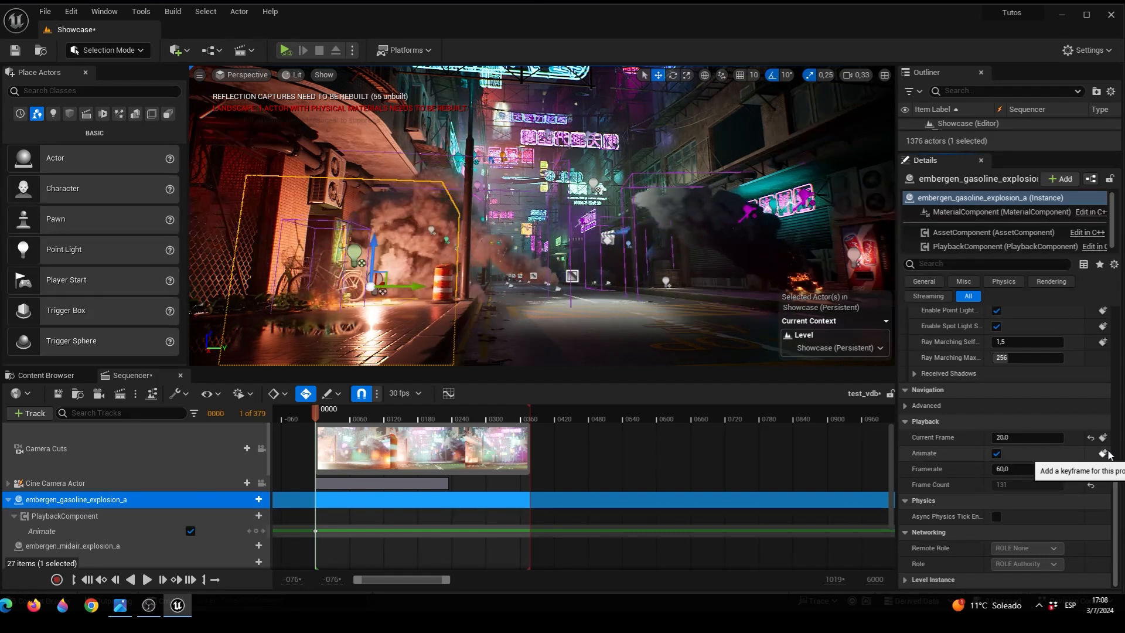
pyautogui.click(9, 500)
pyautogui.click(13, 516)
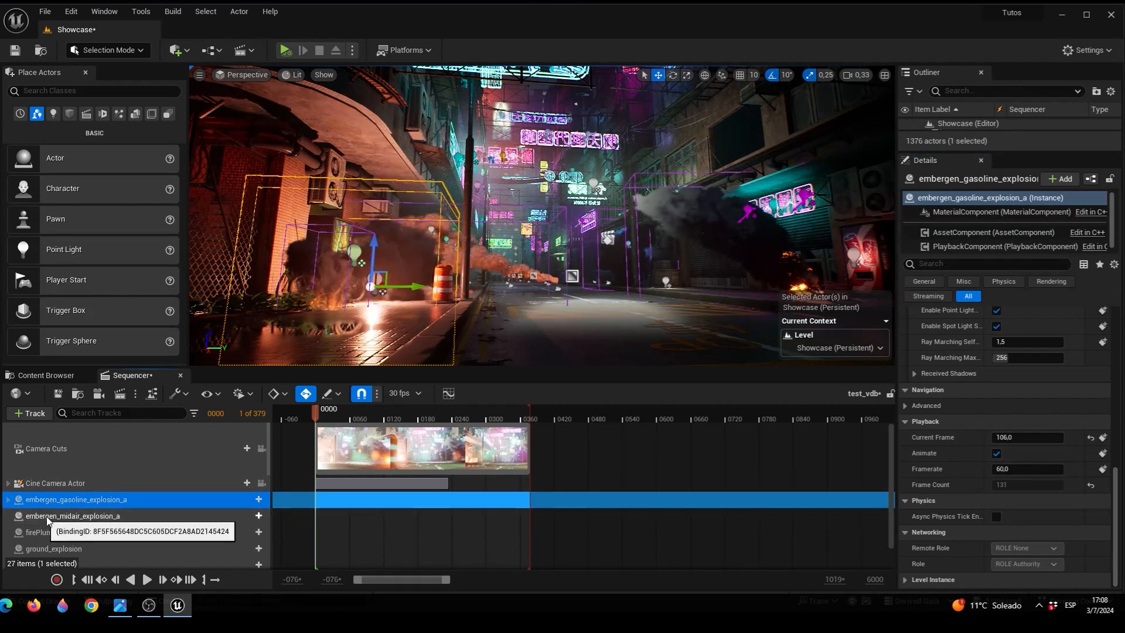
# - Keyframe the enabled Animate property at frame 0 for embergen_midair_explosion_a and firePlume, collapsing both tracks
pyautogui.click(1102, 453)
pyautogui.click(8, 516)
pyautogui.click(13, 531)
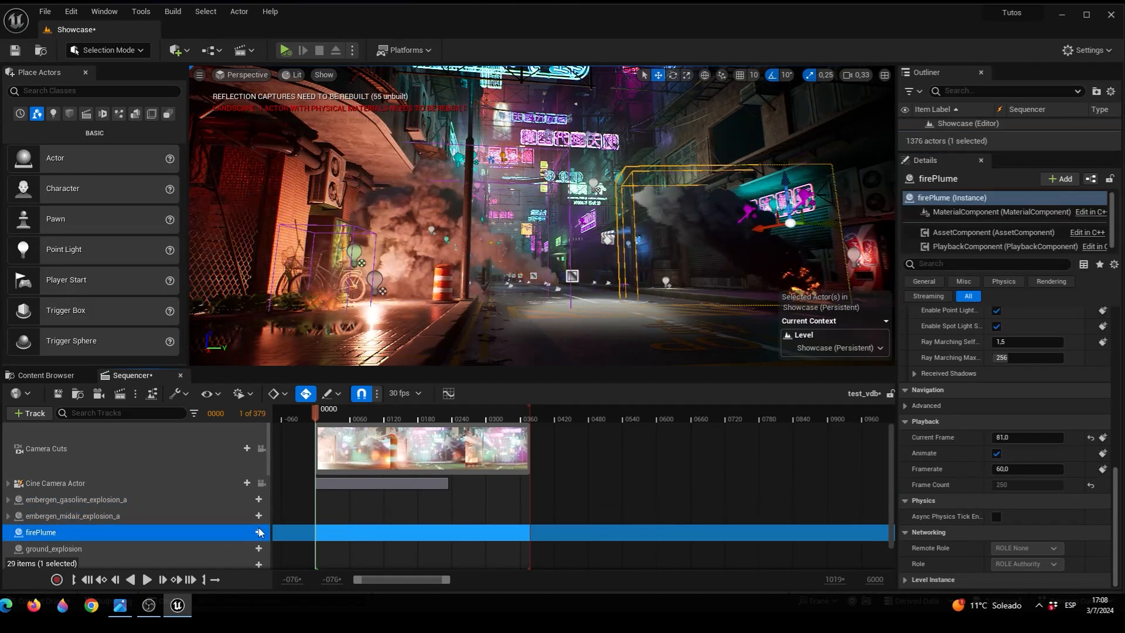
pyautogui.click(1102, 453)
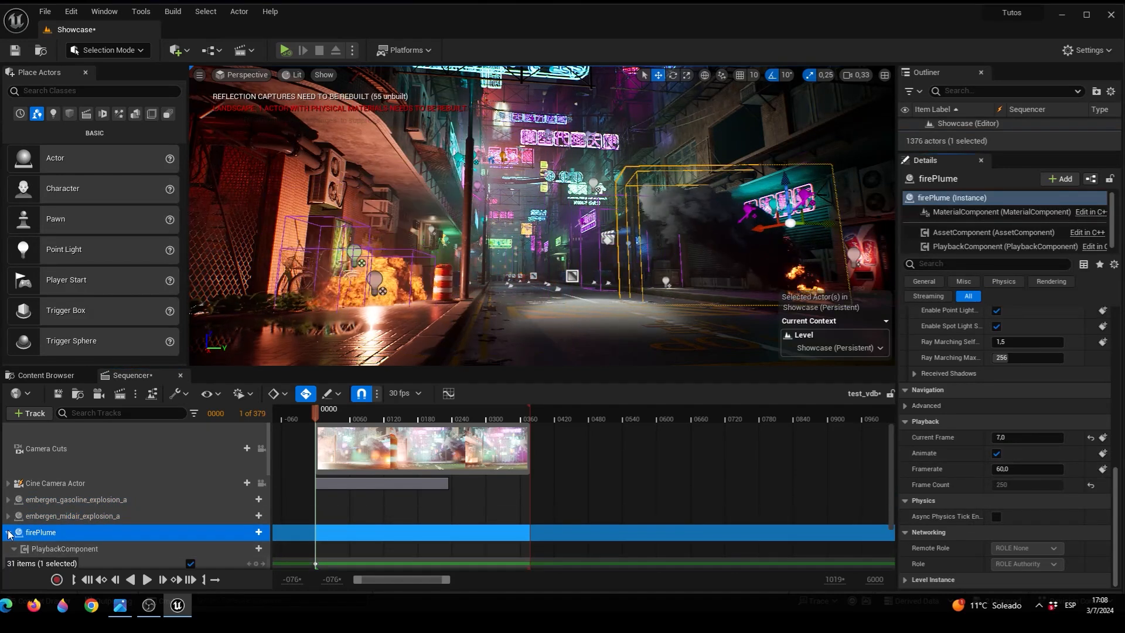
pyautogui.click(8, 532)
pyautogui.scroll(-1, 93, 536)
# - Keyframe the enabled Animate property at frame 0 for ground_explosion and smallCampfire
pyautogui.click(61, 529)
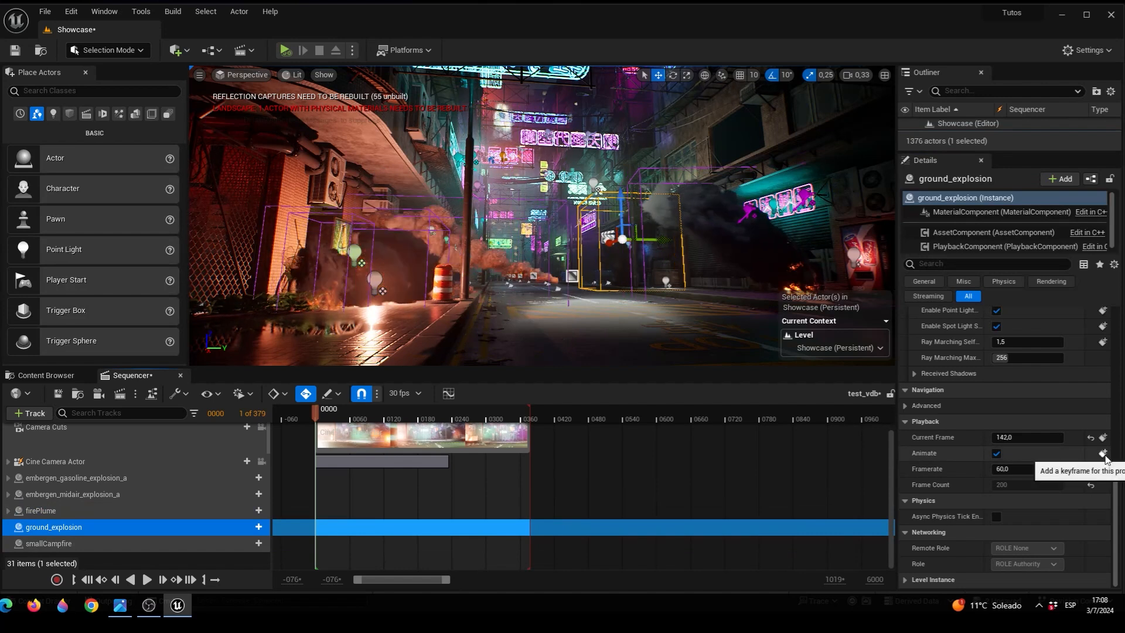
pyautogui.click(1102, 453)
pyautogui.click(8, 527)
pyautogui.click(45, 543)
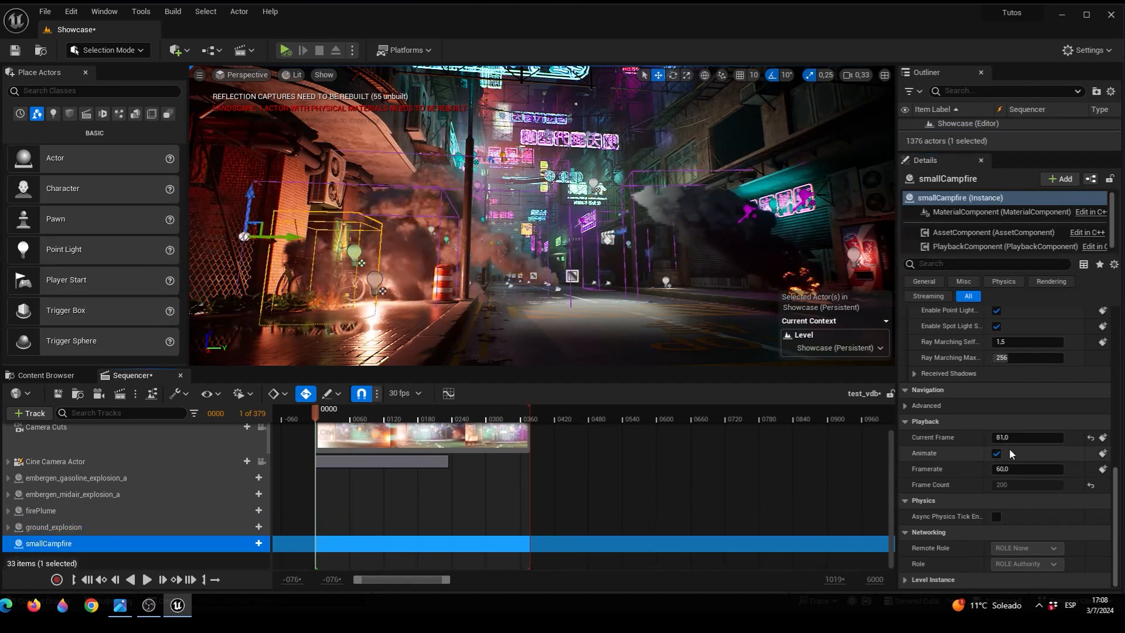
pyautogui.click(1103, 454)
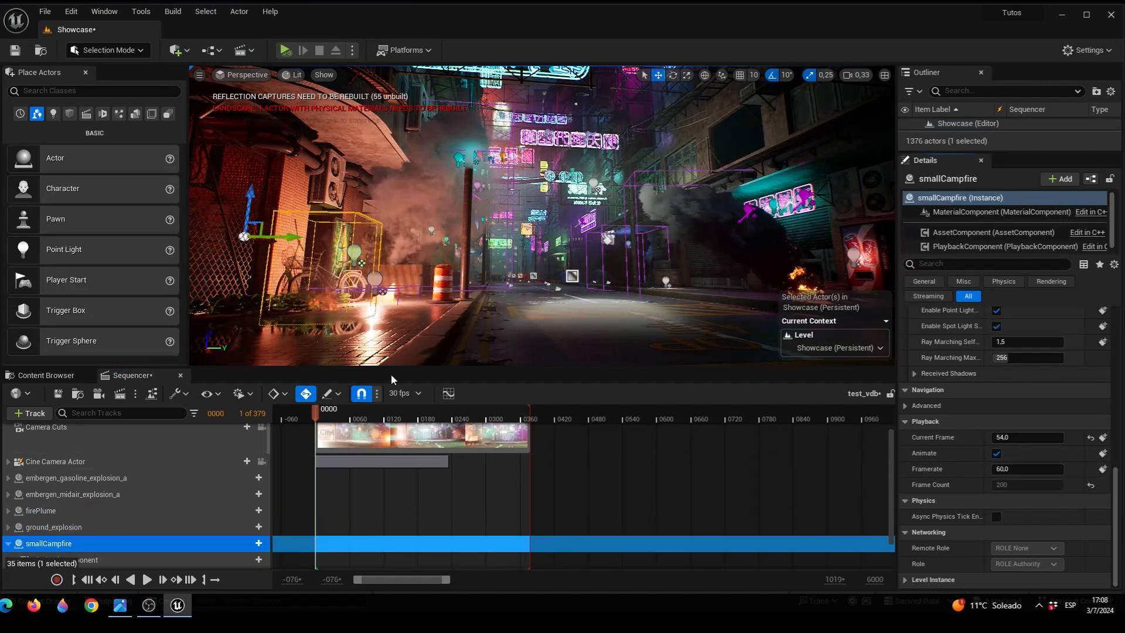
# - Add and discard a second cine camera, and preview the sequence at frame 140 through the original Cine Camera Actor
pyautogui.click(98, 393)
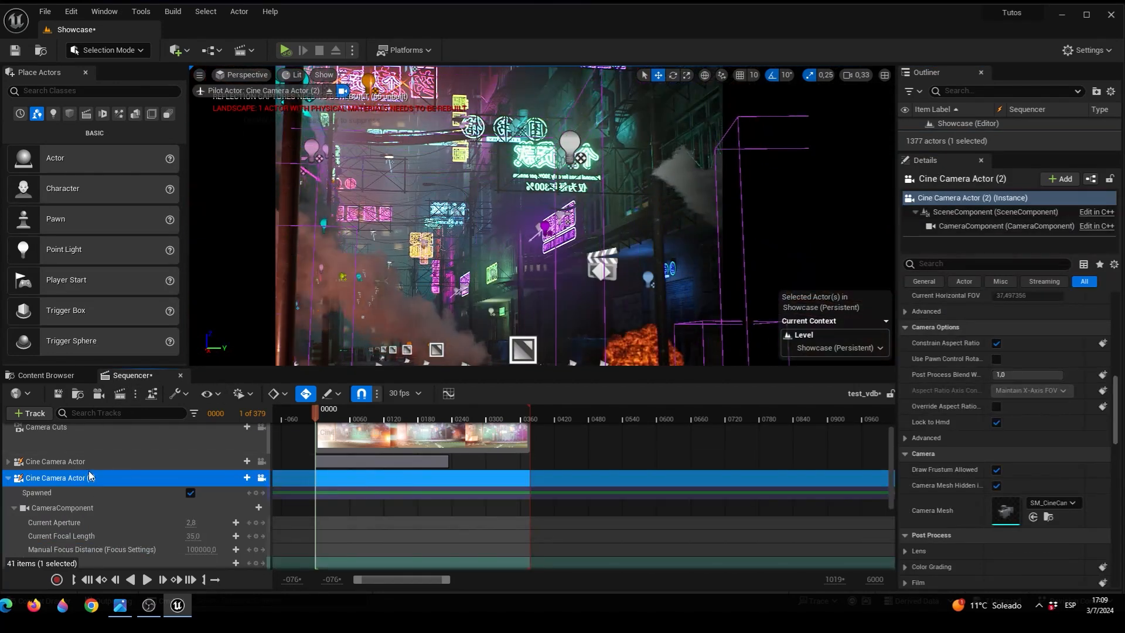
pyautogui.press('Delete')
pyautogui.click(366, 415)
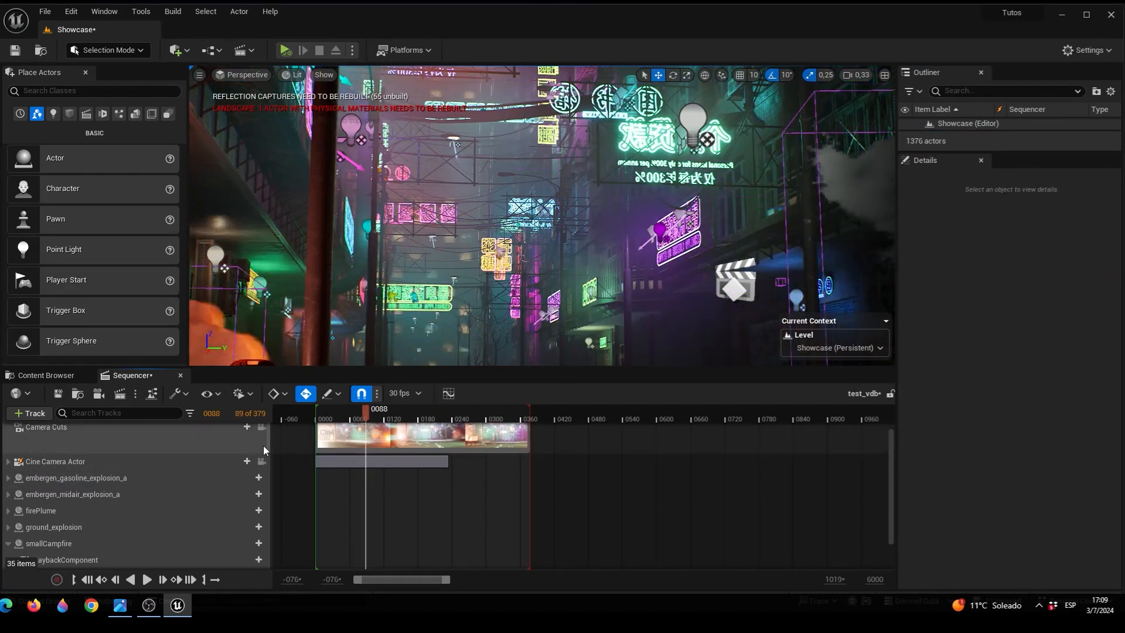
pyautogui.click(262, 461)
pyautogui.moveTo(364, 417); pyautogui.dragTo(395, 426)
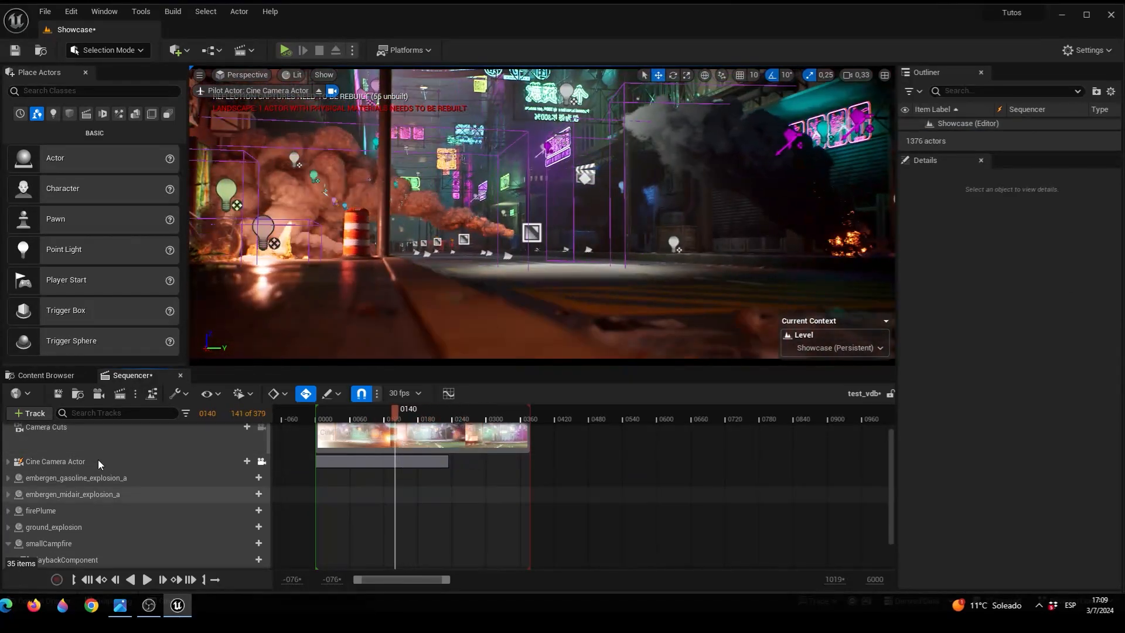
# - Set the test_vdb render job's output directory to D:/Tutorial/sec in the Movie Render Queue and start rendering it locally
pyautogui.click(120, 394)
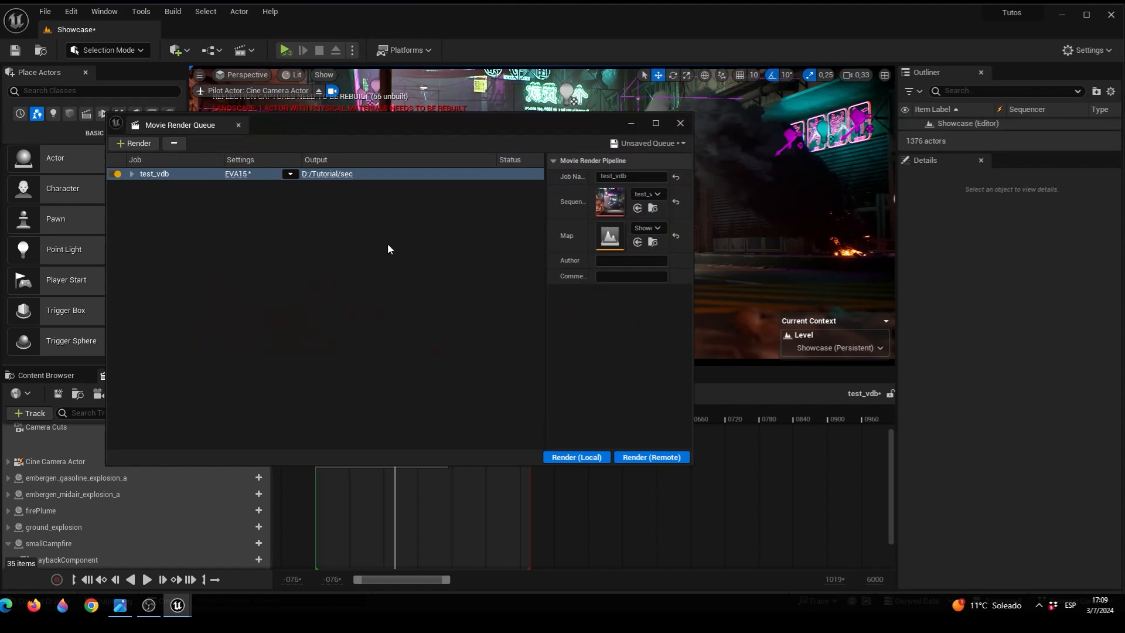
pyautogui.click(235, 174)
pyautogui.click(535, 166)
pyautogui.click(739, 497)
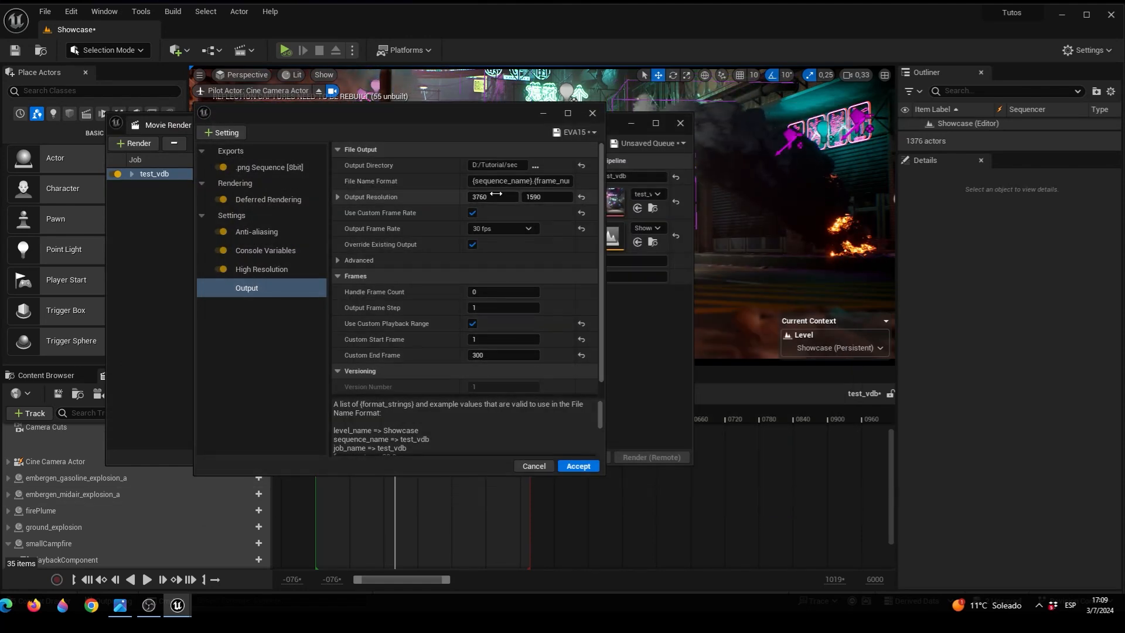
pyautogui.click(578, 466)
pyautogui.click(577, 458)
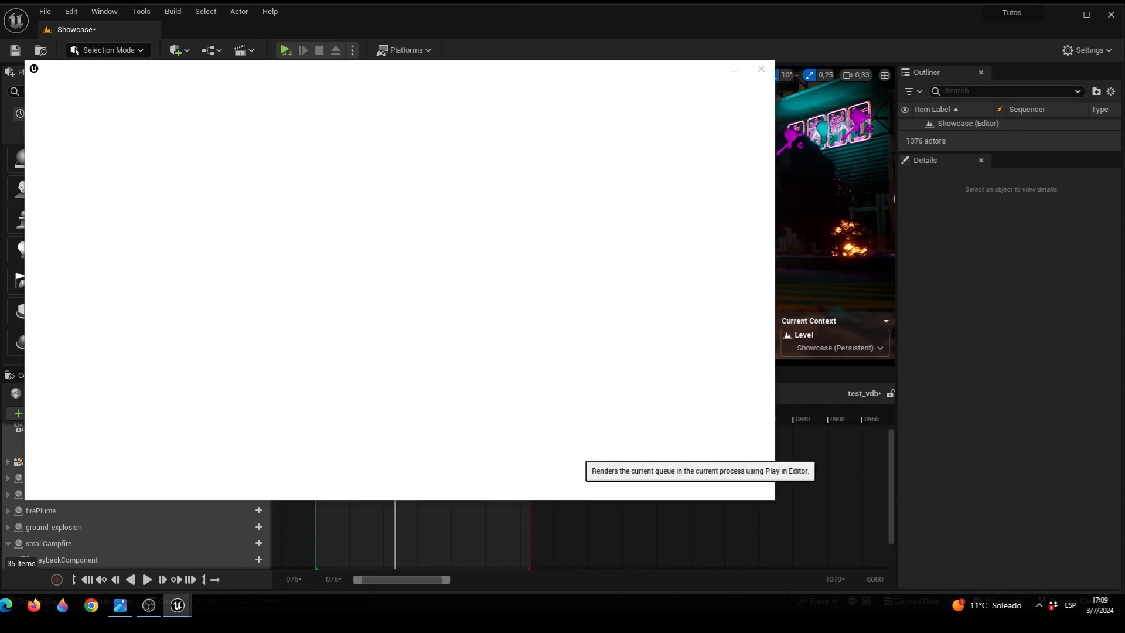